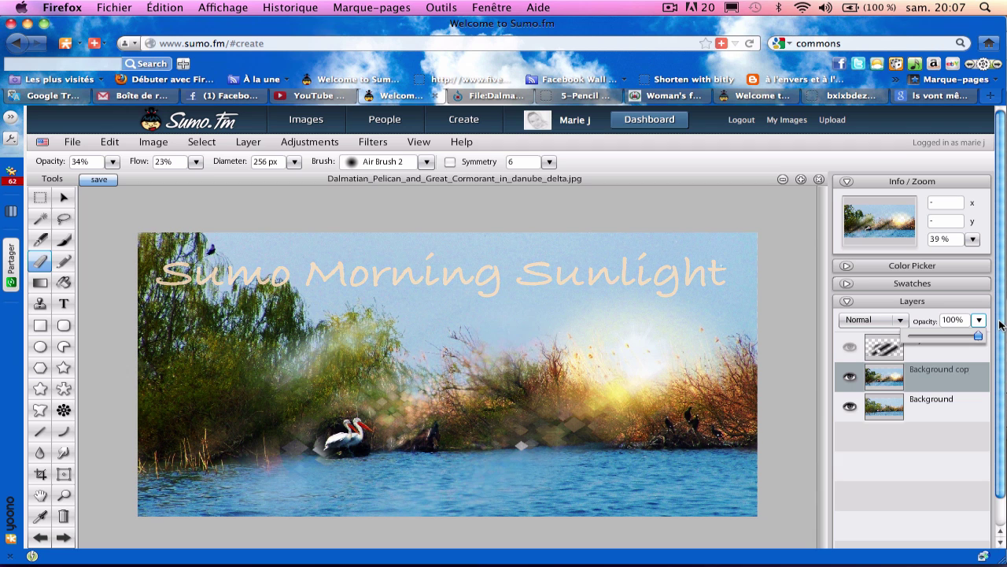
{"action": "left_click_drag", "start_coordinate": [979, 336], "coordinate": [911, 347]}
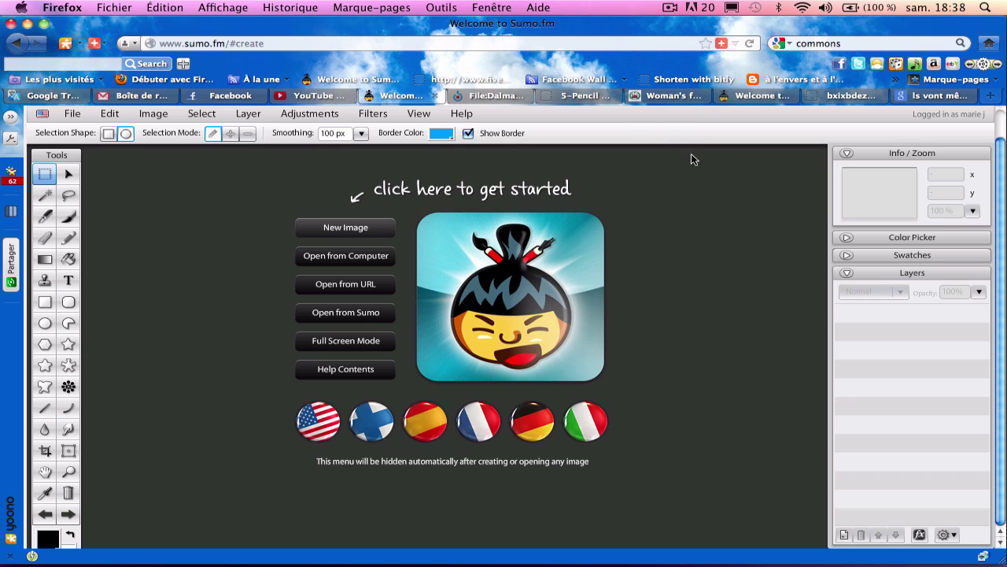
- Switch to the Wikimedia Commons page of the Dalmatian pelican photo and review its preview, summary and licensing terms
{"action": "left_click", "coordinate": [506, 98]}
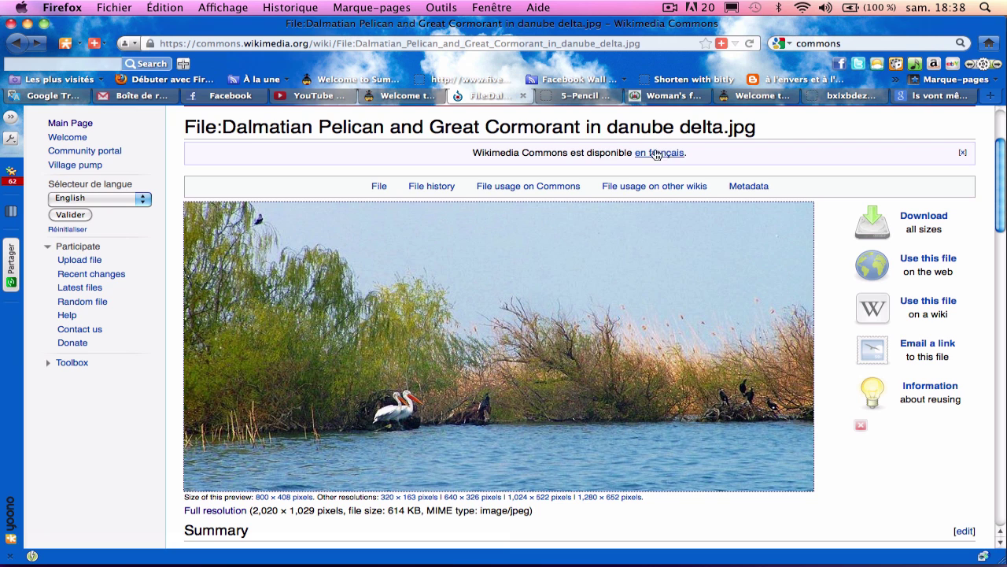
{"action": "scroll", "coordinate": [1001, 173], "scroll_direction": "up", "scroll_amount": 1}
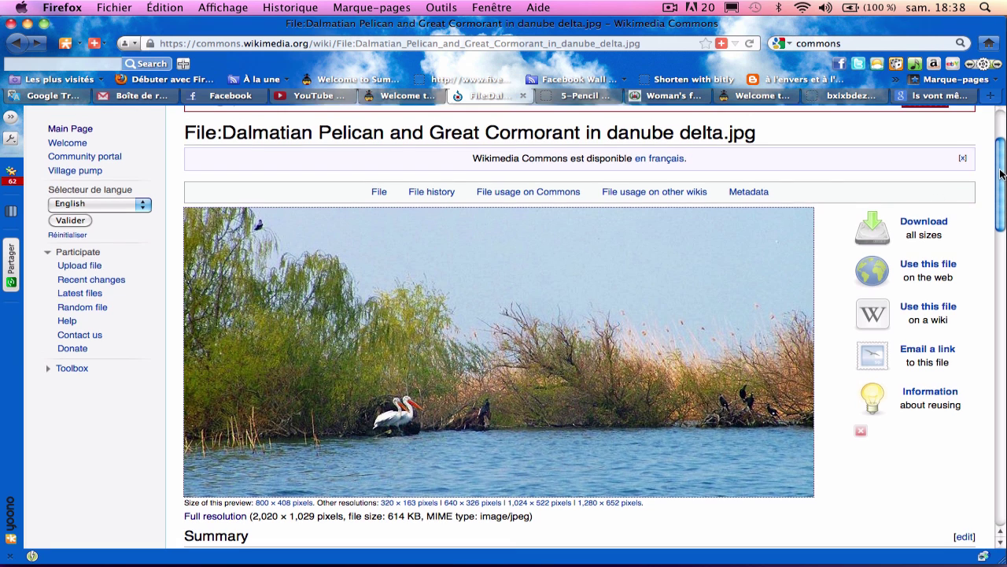
{"action": "left_click_drag", "start_coordinate": [1001, 173], "coordinate": [1003, 144]}
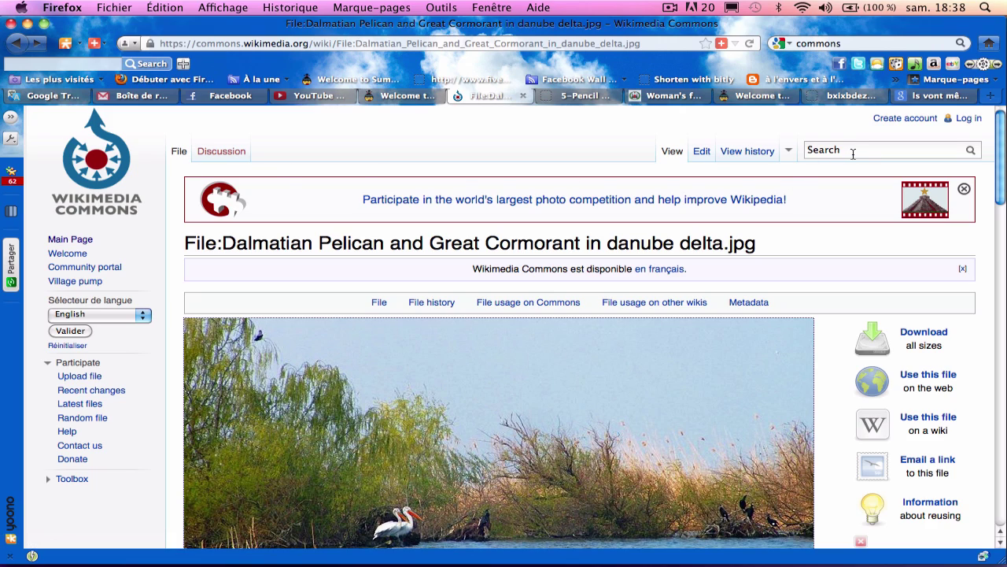
{"action": "left_click_drag", "start_coordinate": [1001, 155], "coordinate": [995, 260]}
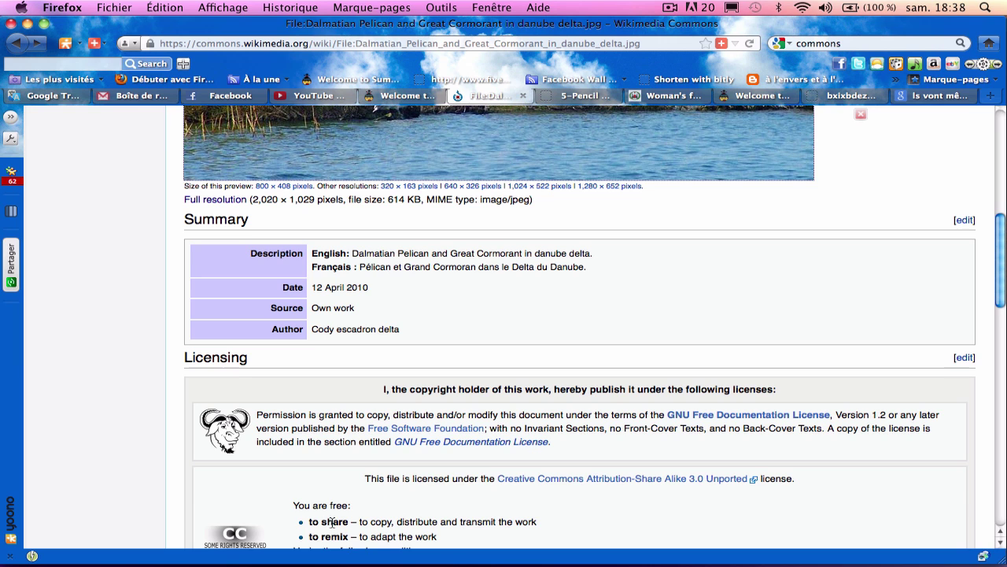
{"action": "left_click_drag", "start_coordinate": [998, 278], "coordinate": [982, 300]}
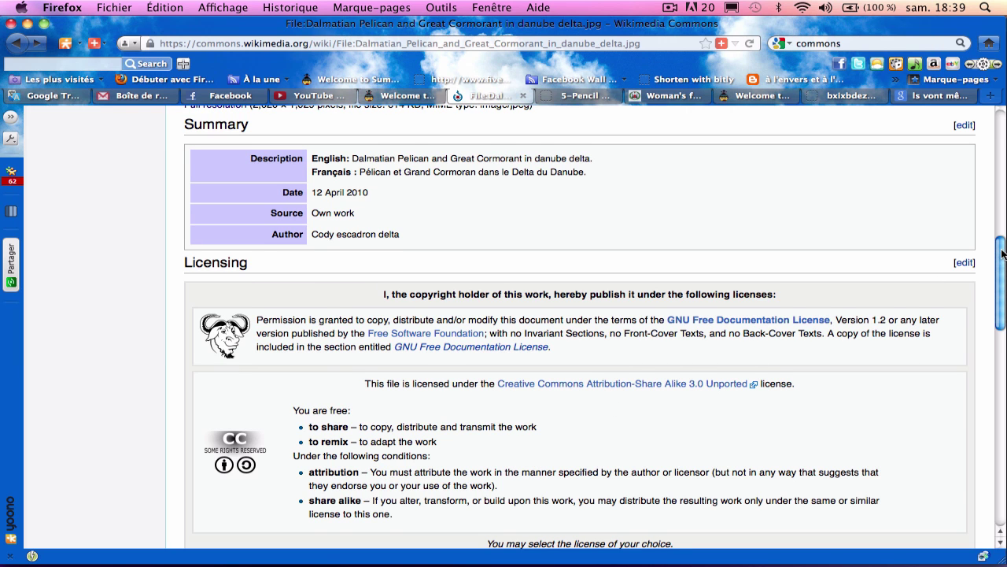
{"action": "left_click_drag", "start_coordinate": [1003, 254], "coordinate": [1004, 150]}
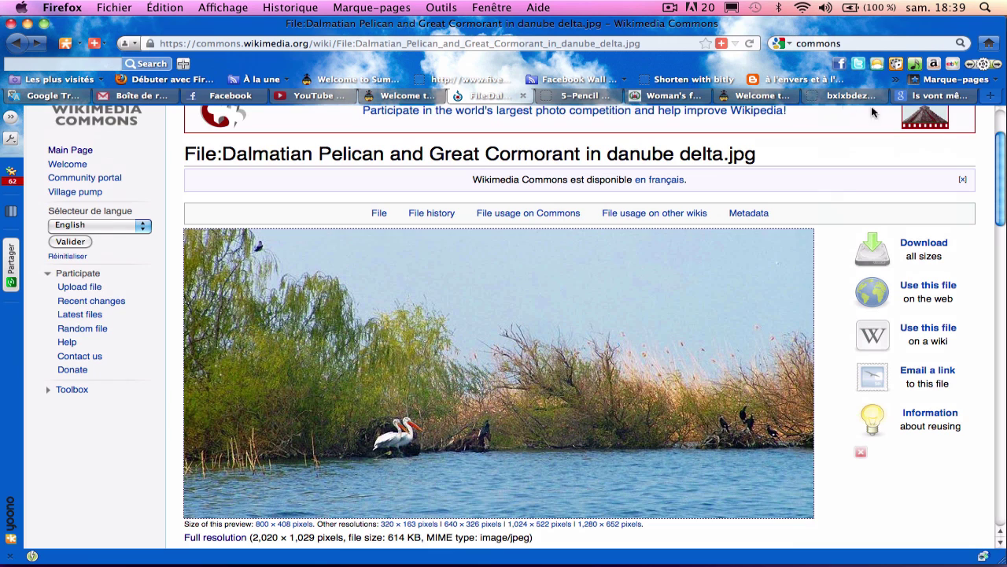
- Return to Sumo Paint and open Dalmatian_Pelican_and_Great_Cormorant_in_danube_delta.jpg from the sumoPaint folder
{"action": "left_click", "coordinate": [390, 98]}
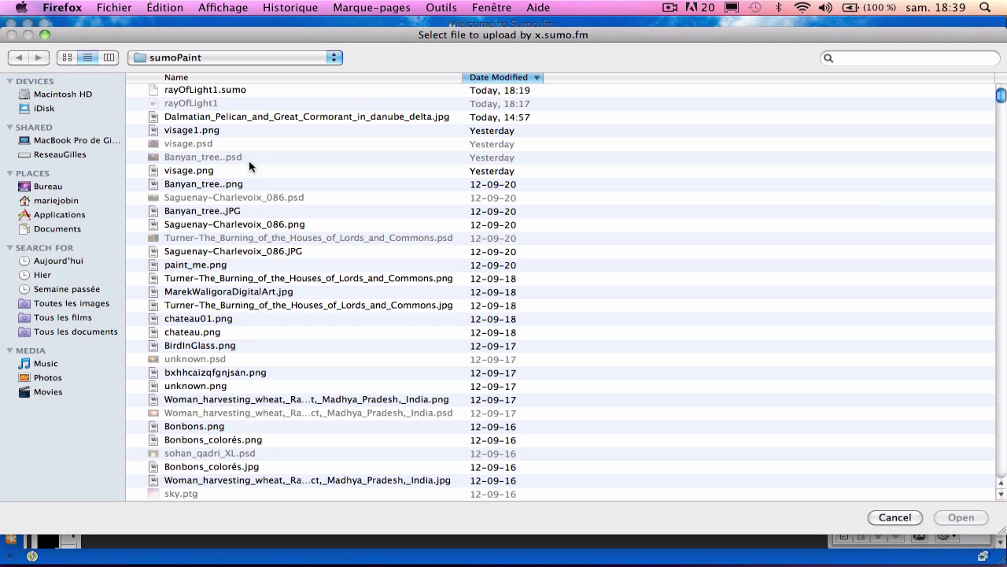
{"action": "left_click", "coordinate": [240, 118]}
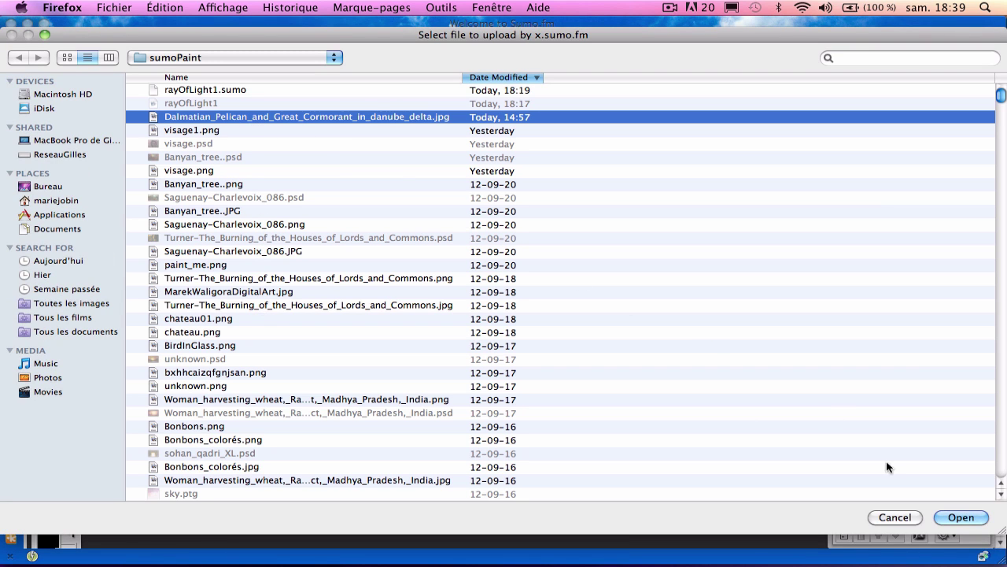
{"action": "left_click", "coordinate": [960, 517]}
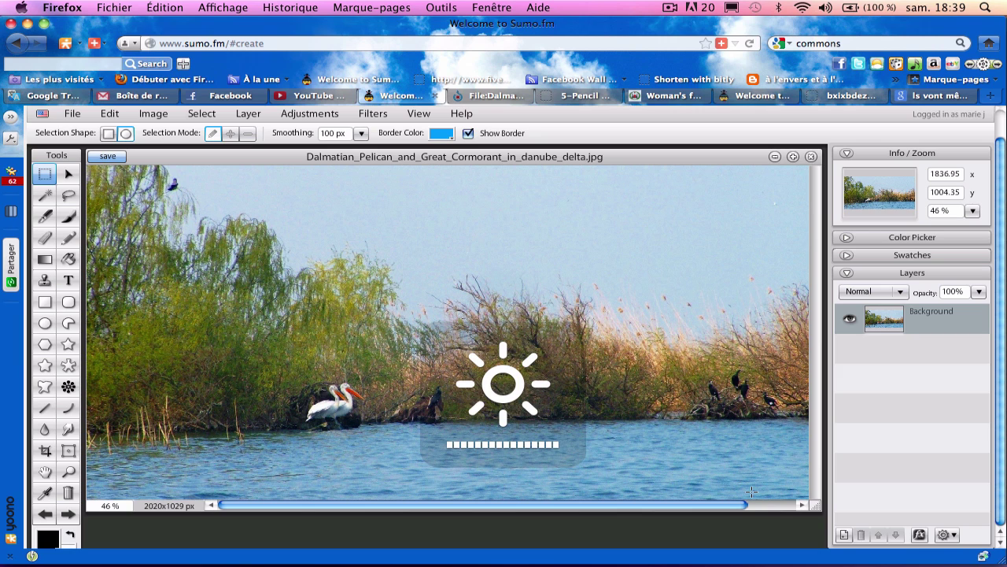
- Duplicate the Background layer and darken the copy's shadows and midtones with a two-point RGB Curves adjustment, comparing it with the original
{"action": "left_click", "coordinate": [944, 536]}
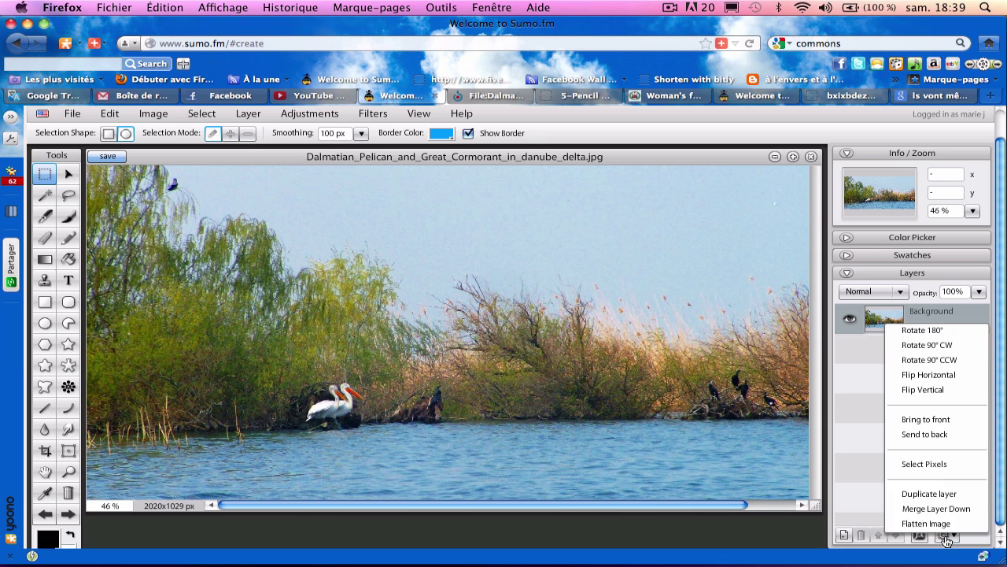
{"action": "left_click", "coordinate": [943, 493]}
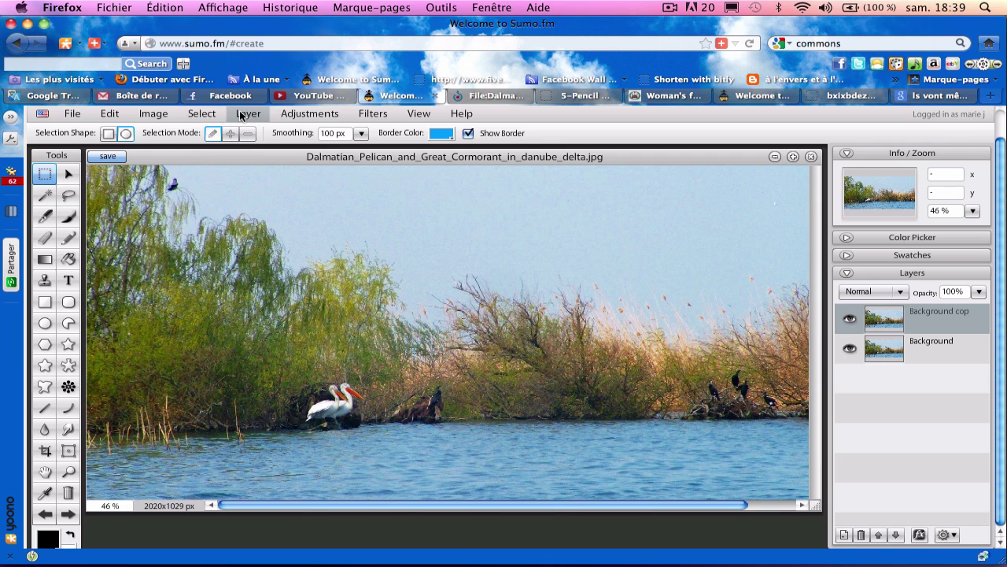
{"action": "left_click", "coordinate": [294, 117]}
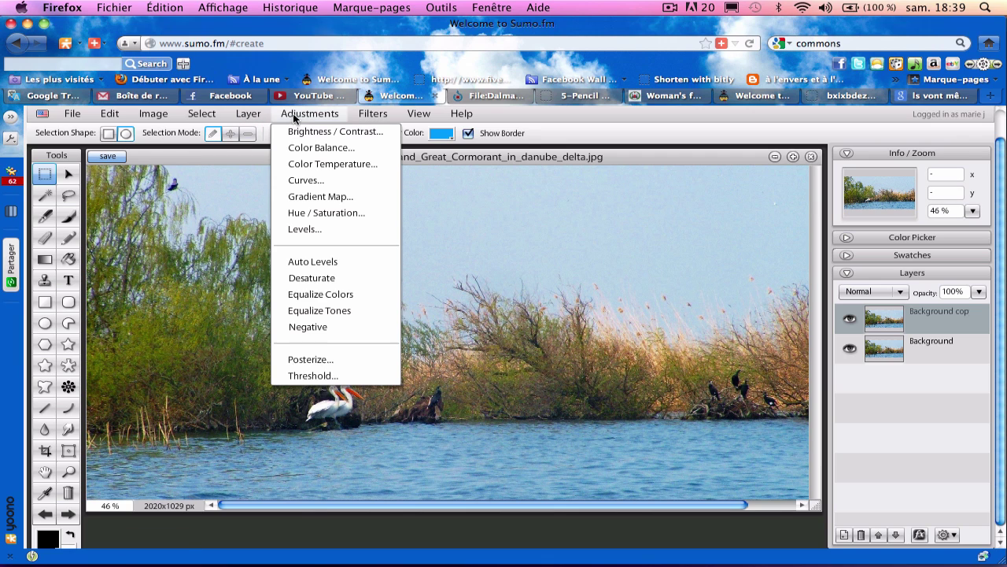
{"action": "left_click", "coordinate": [307, 181]}
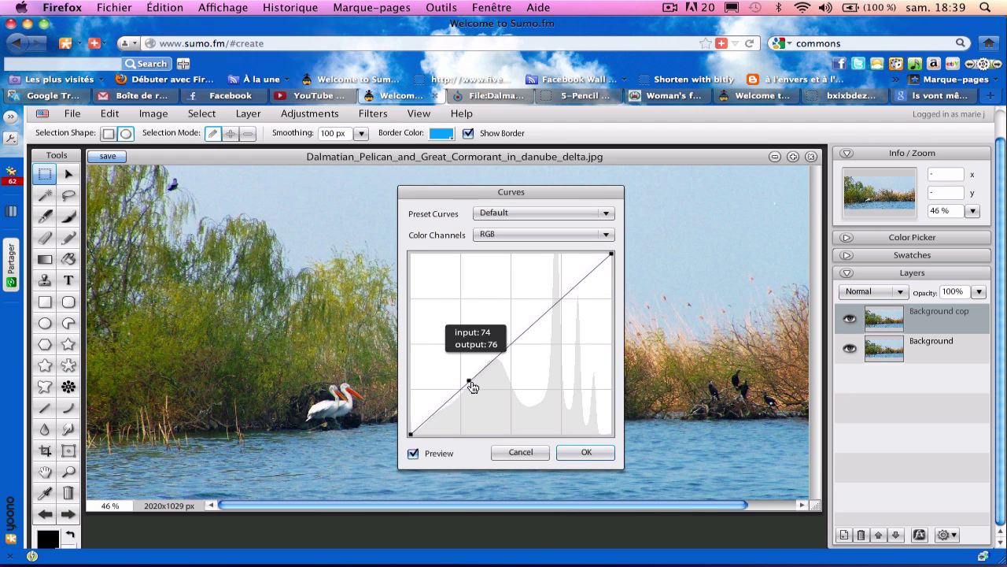
{"action": "left_click_drag", "start_coordinate": [468, 381], "coordinate": [485, 399]}
{"action": "left_click_drag", "start_coordinate": [530, 360], "coordinate": [526, 351]}
{"action": "left_click_drag", "start_coordinate": [488, 403], "coordinate": [485, 403]}
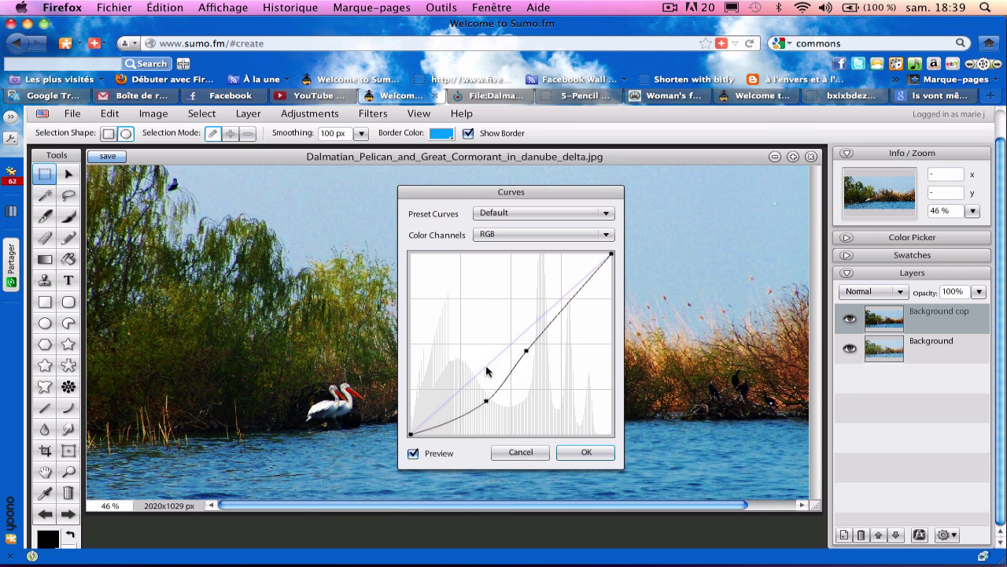
{"action": "left_click_drag", "start_coordinate": [461, 198], "coordinate": [628, 198]}
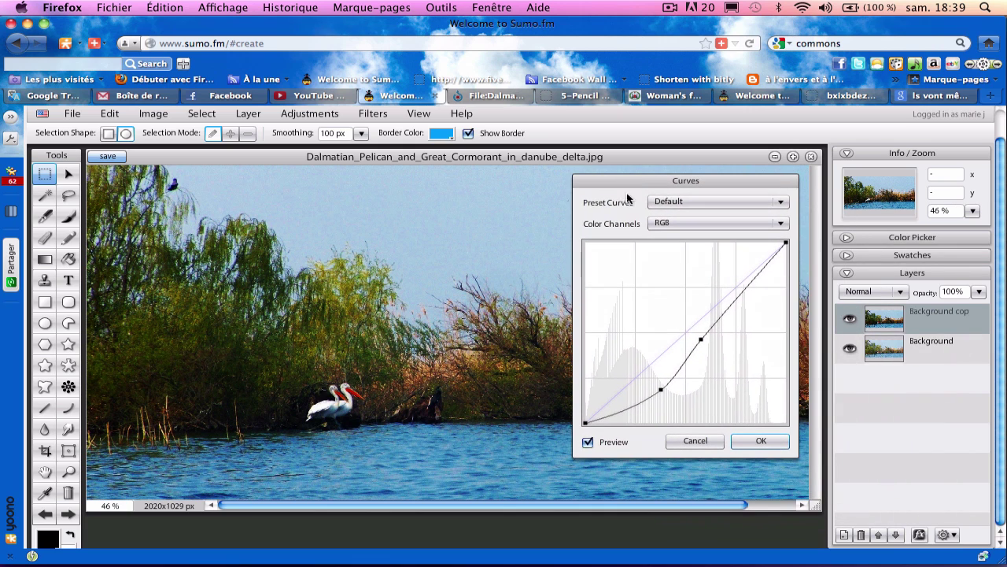
{"action": "left_click", "coordinate": [760, 441]}
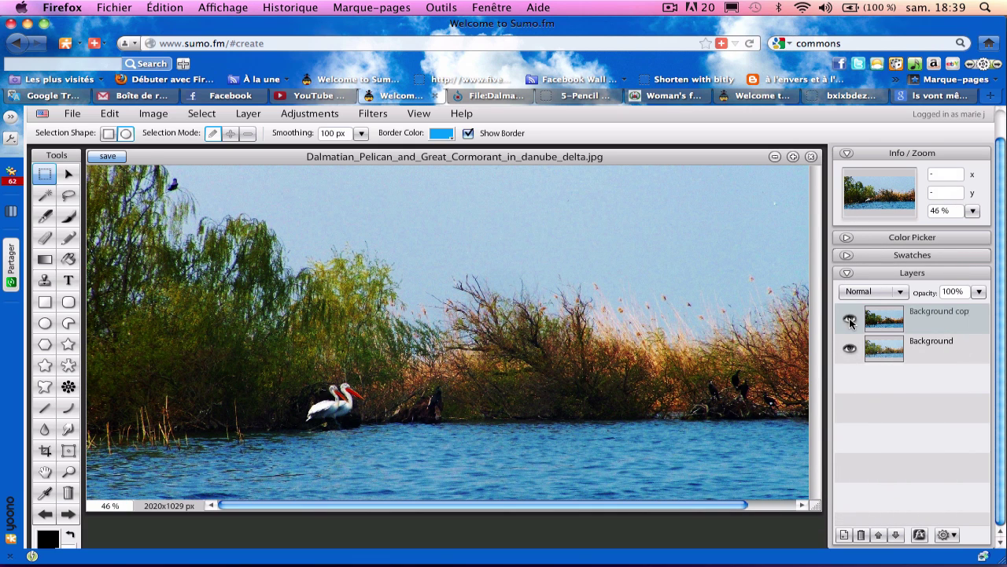
{"action": "left_click", "coordinate": [850, 320]}
{"action": "left_click", "coordinate": [851, 320]}
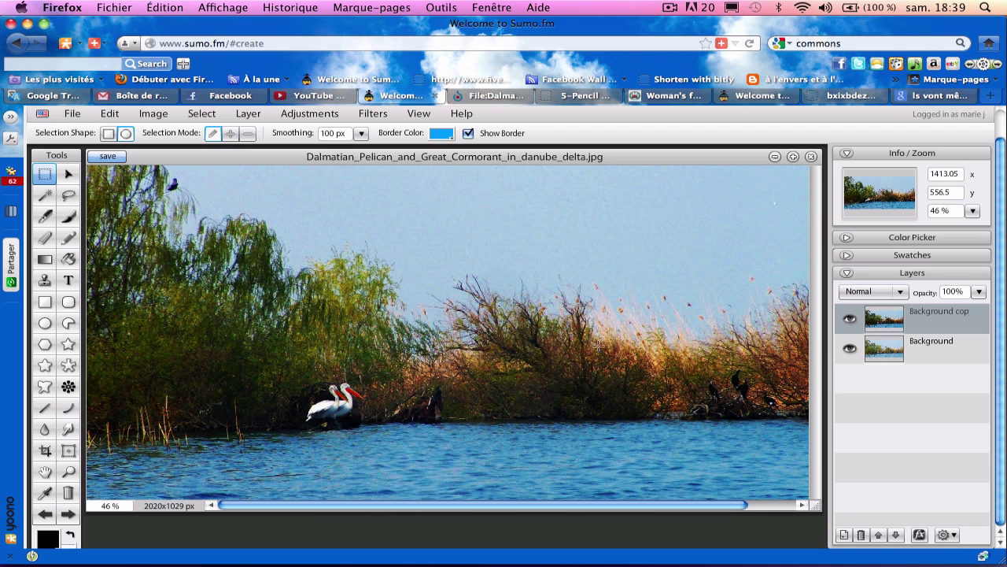
- Add a new layer and draw an elliptical selection over the pale reeds beside the bare bush, with 100 px smoothing
{"action": "left_click", "coordinate": [844, 535]}
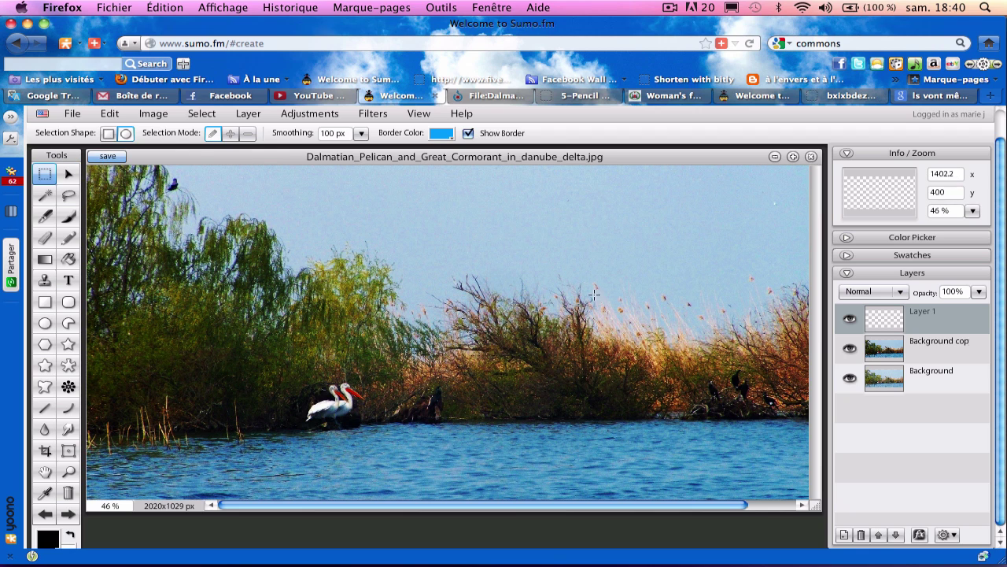
{"action": "left_click_drag", "start_coordinate": [593, 273], "coordinate": [750, 363]}
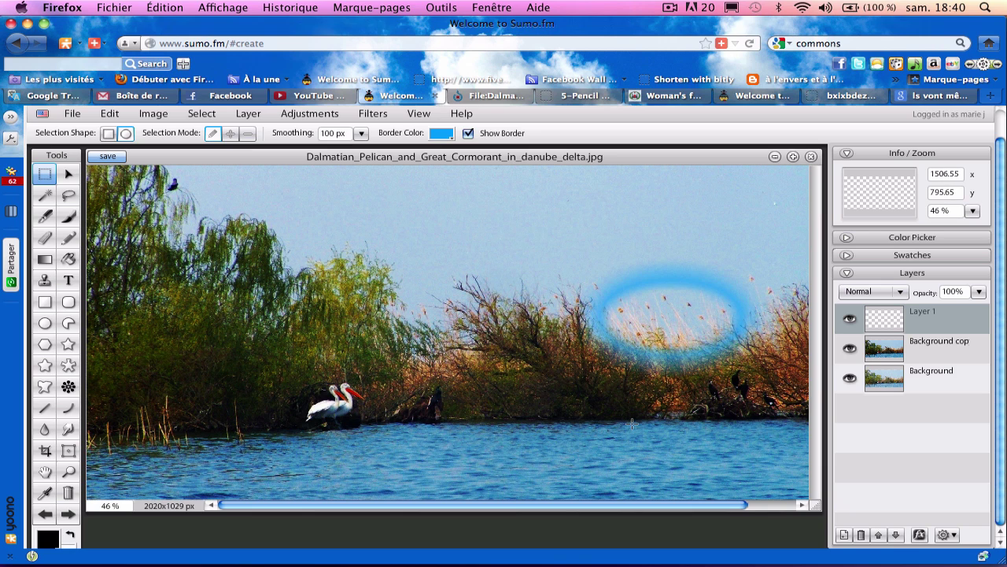
- Expand the elliptical selection by 10 and feather its edge by 120
{"action": "left_click", "coordinate": [214, 119]}
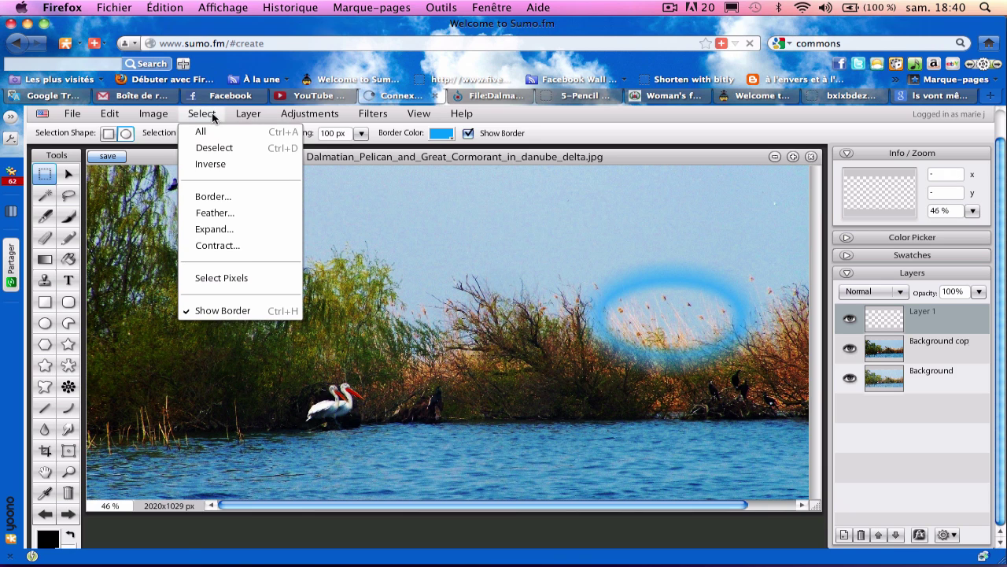
{"action": "left_click", "coordinate": [221, 229]}
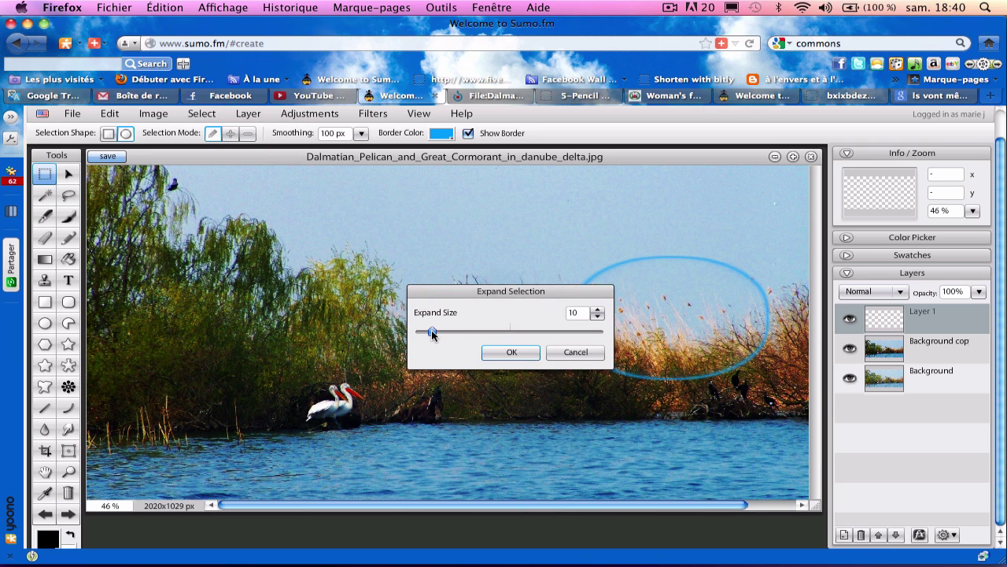
{"action": "left_click", "coordinate": [508, 353]}
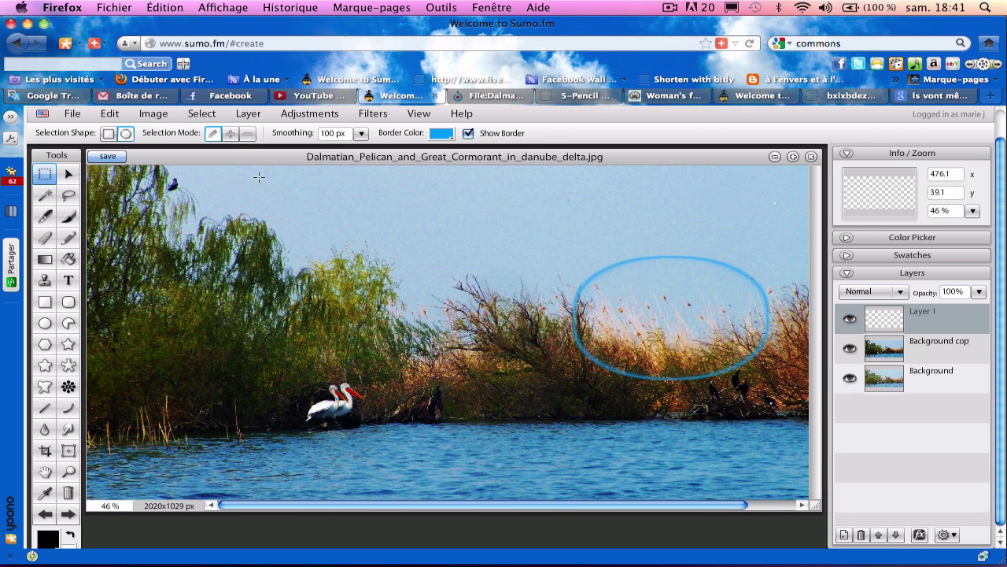
{"action": "left_click", "coordinate": [210, 116]}
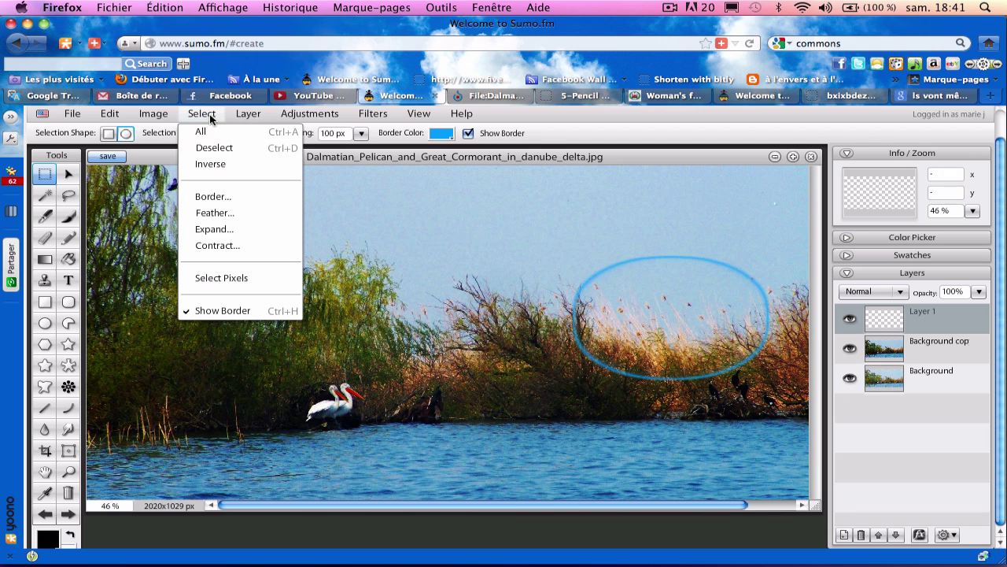
{"action": "left_click", "coordinate": [221, 213]}
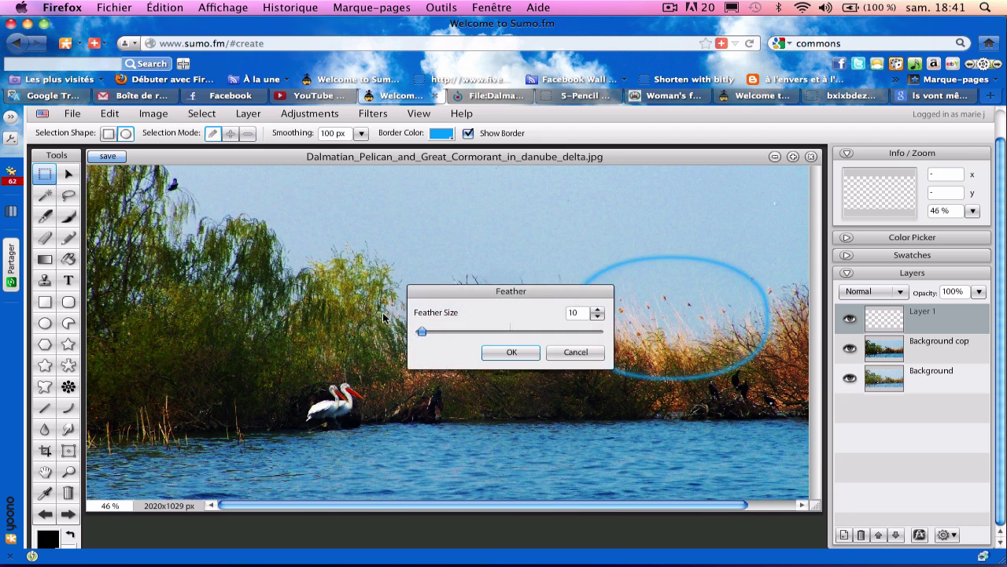
{"action": "left_click_drag", "start_coordinate": [446, 337], "coordinate": [509, 337]}
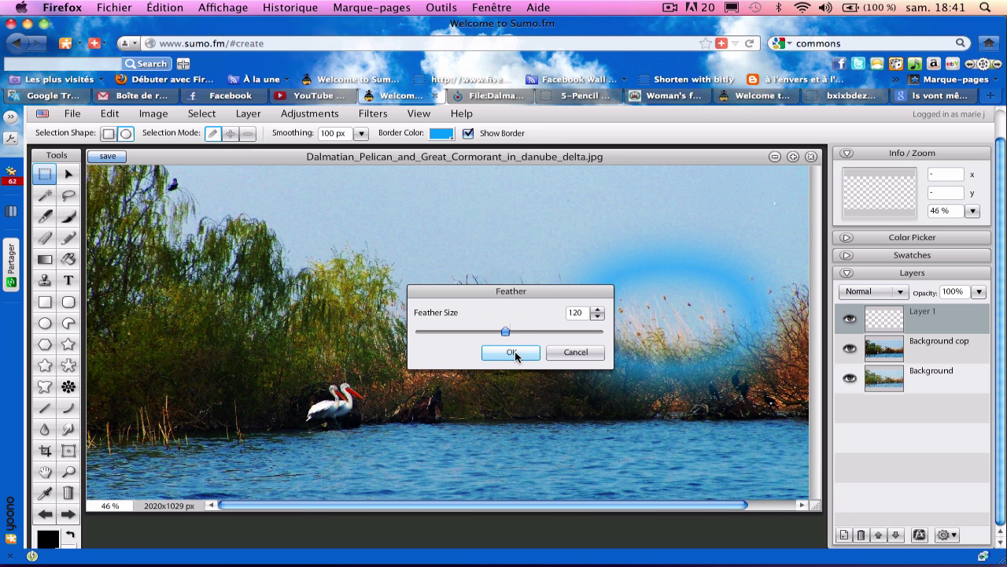
{"action": "left_click", "coordinate": [512, 352]}
{"action": "left_click", "coordinate": [327, 115]}
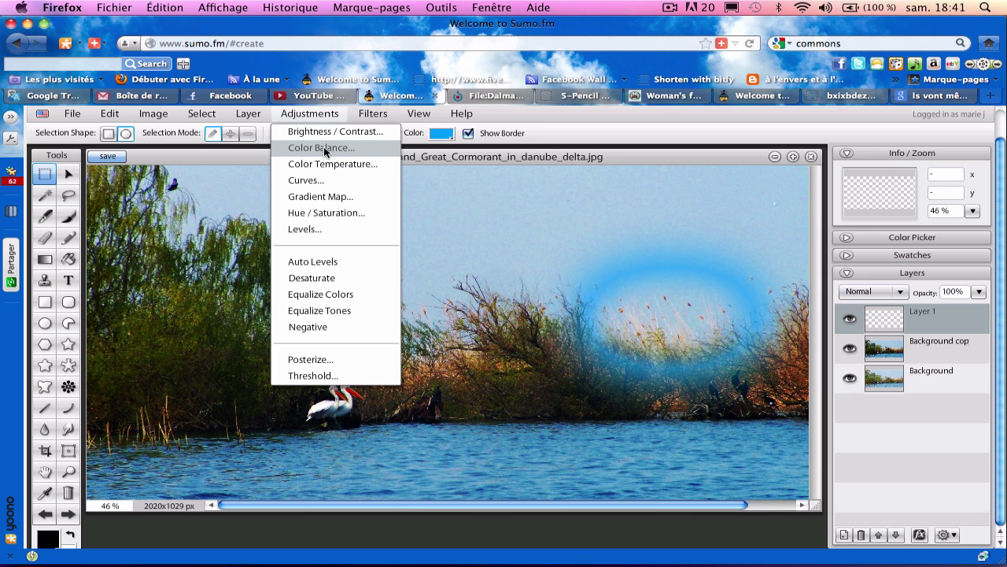
{"action": "left_click", "coordinate": [324, 148]}
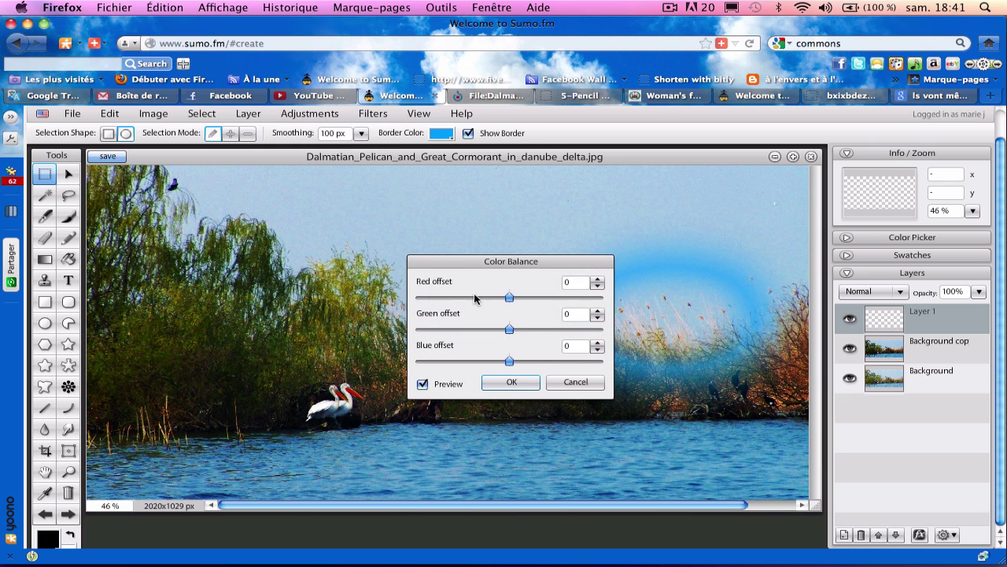
{"action": "left_click", "coordinate": [571, 383]}
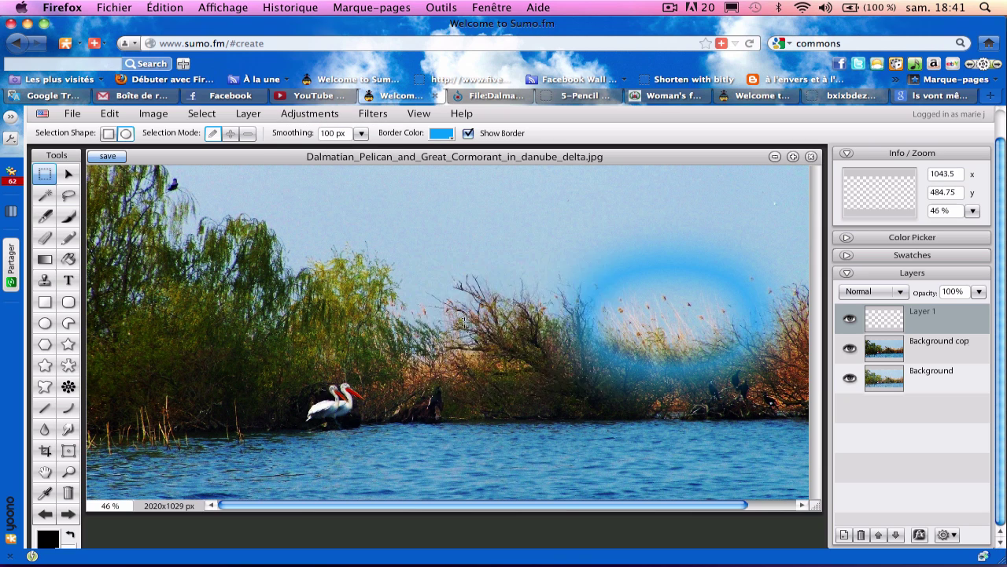
{"action": "left_click", "coordinate": [307, 115]}
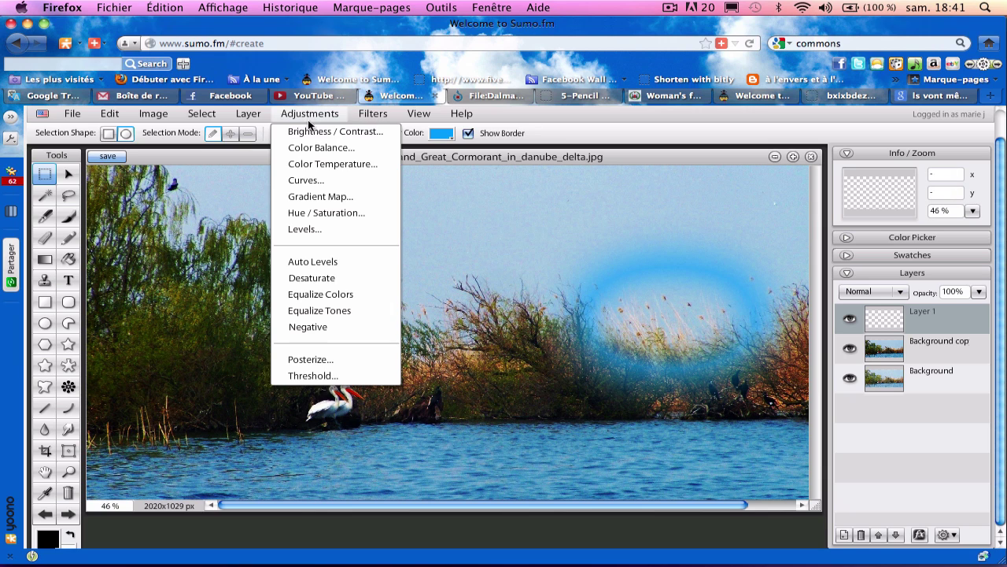
{"action": "left_click", "coordinate": [319, 163]}
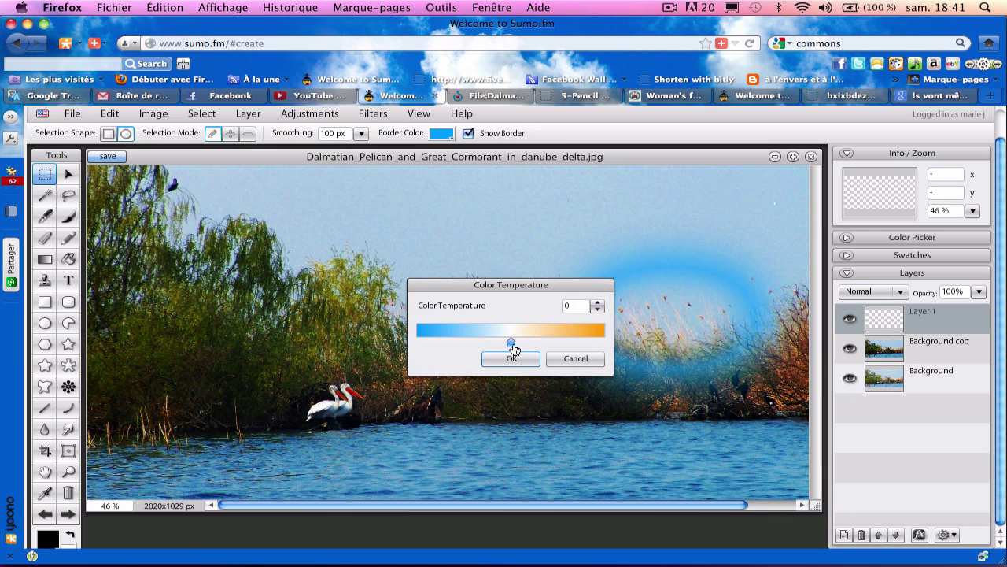
{"action": "left_click_drag", "start_coordinate": [513, 350], "coordinate": [560, 344]}
{"action": "left_click", "coordinate": [559, 358]}
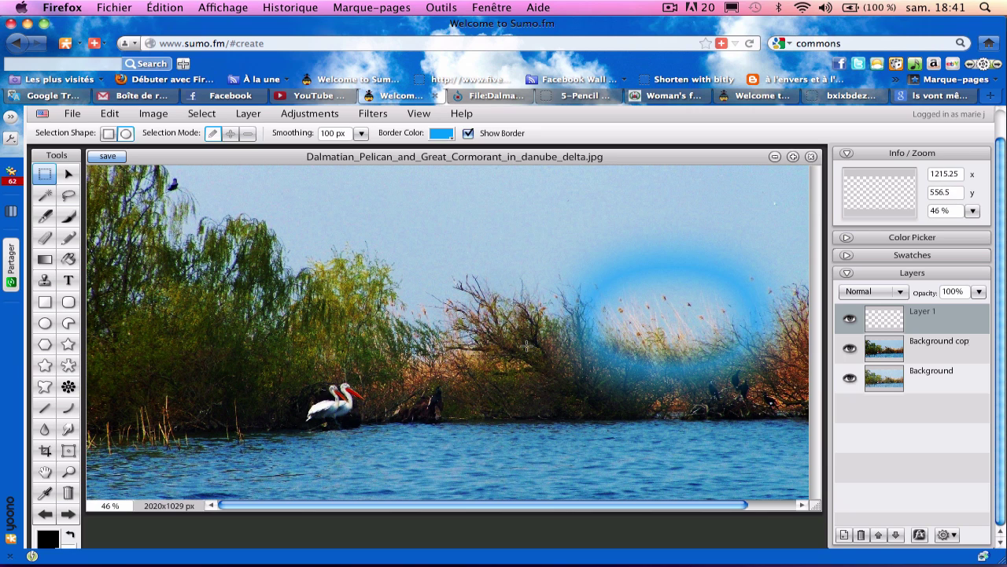
- Hide Layer 1 and warm the feathered selection on the Background copy with a Color Temperature of 68
{"action": "left_click", "coordinate": [850, 320]}
{"action": "left_click", "coordinate": [883, 351]}
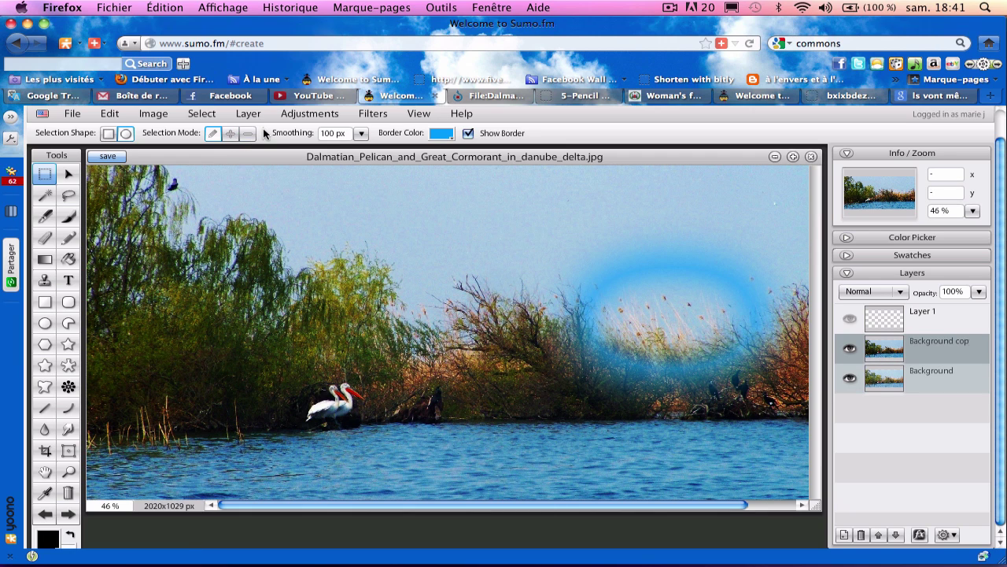
{"action": "left_click", "coordinate": [307, 116]}
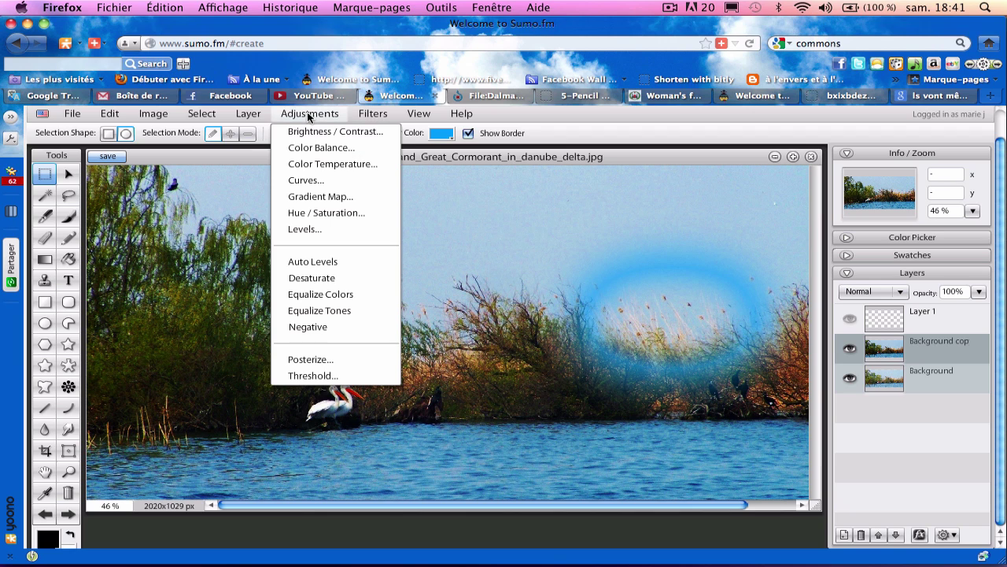
{"action": "left_click", "coordinate": [320, 166]}
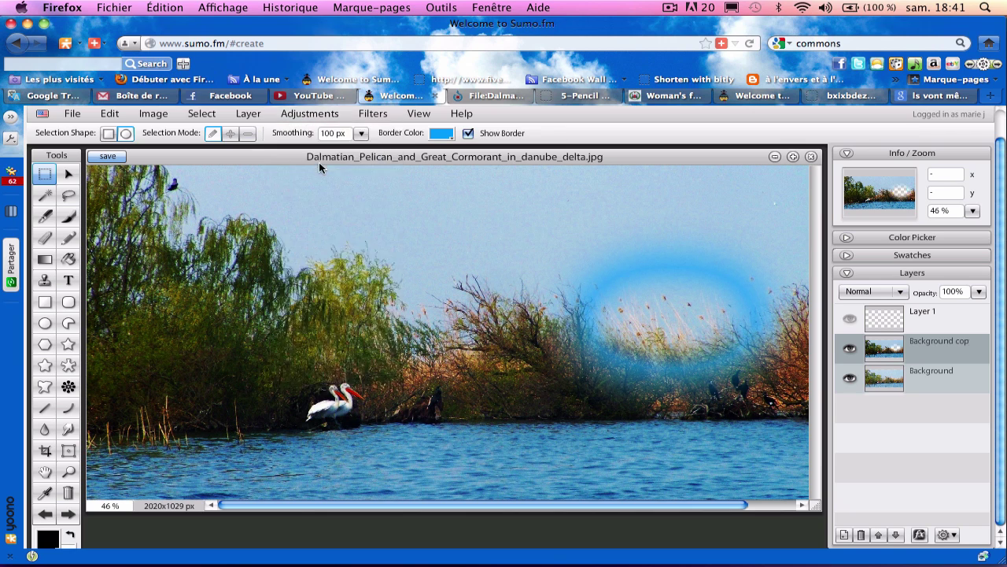
{"action": "left_click_drag", "start_coordinate": [512, 347], "coordinate": [555, 346]}
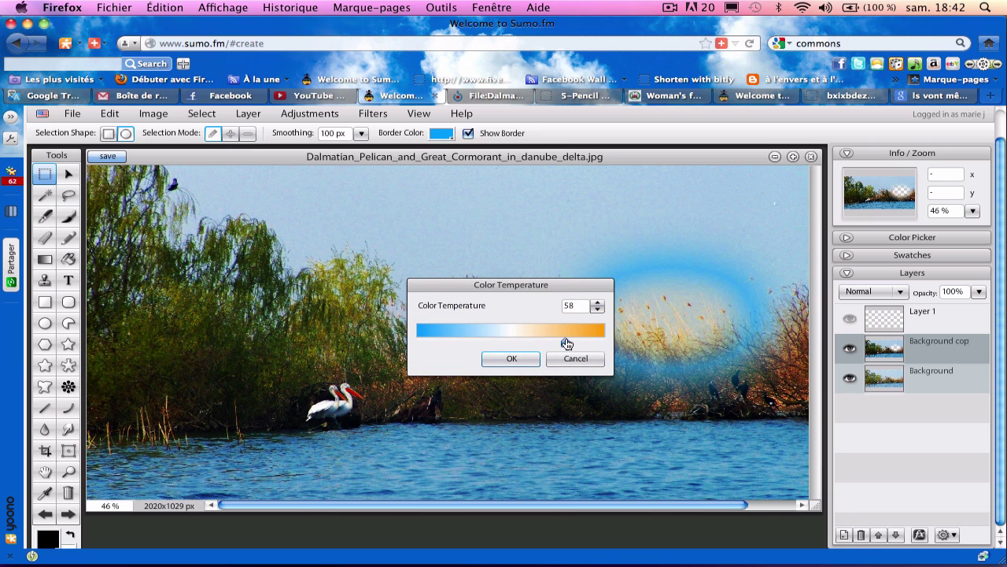
{"action": "left_click_drag", "start_coordinate": [574, 287], "coordinate": [423, 286]}
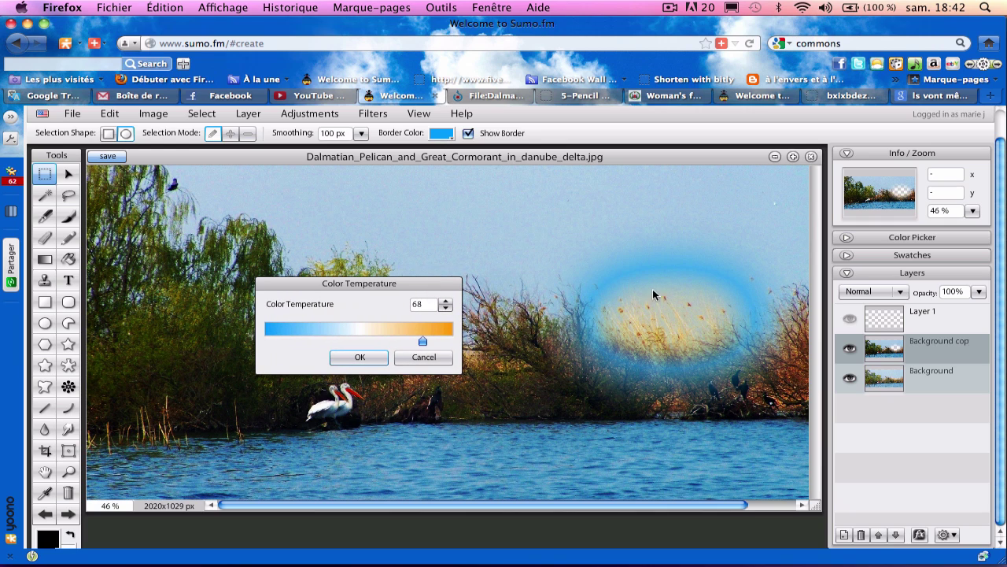
{"action": "left_click", "coordinate": [359, 359]}
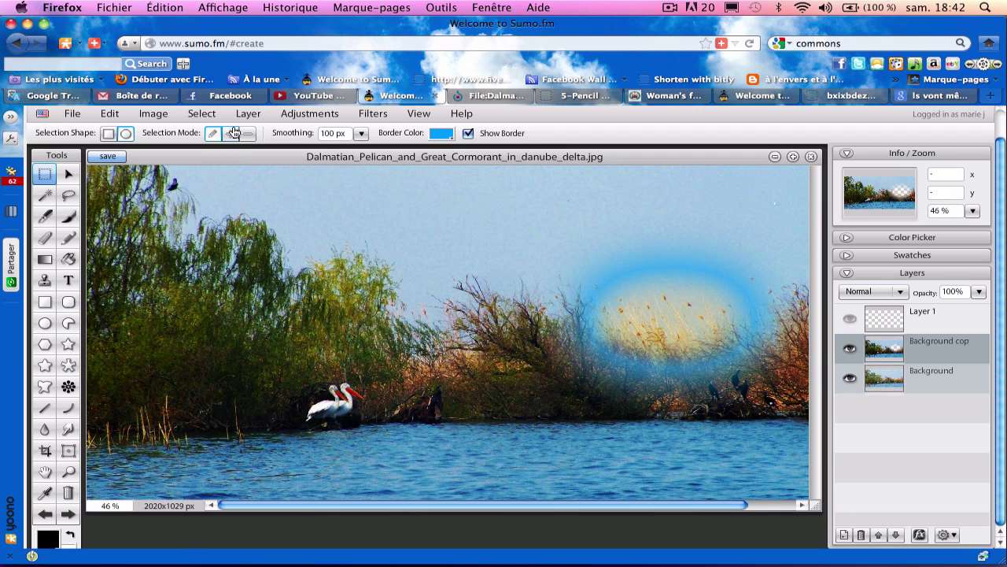
- Brighten the warmed selection with Brightness 15 and Contrast 3, and deselect it
{"action": "left_click", "coordinate": [294, 115]}
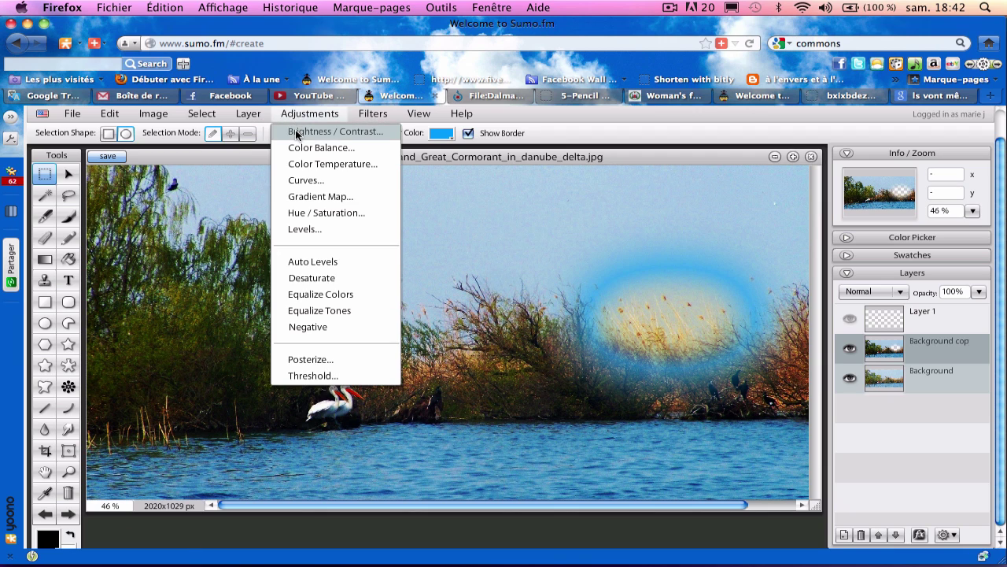
{"action": "left_click", "coordinate": [297, 131]}
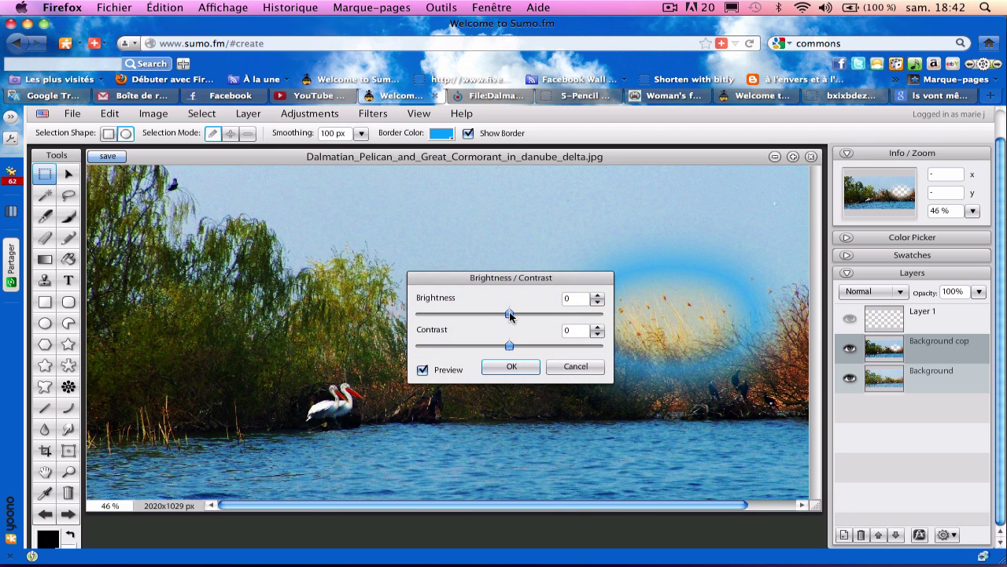
{"action": "left_click_drag", "start_coordinate": [510, 314], "coordinate": [512, 347]}
{"action": "left_click", "coordinate": [512, 368]}
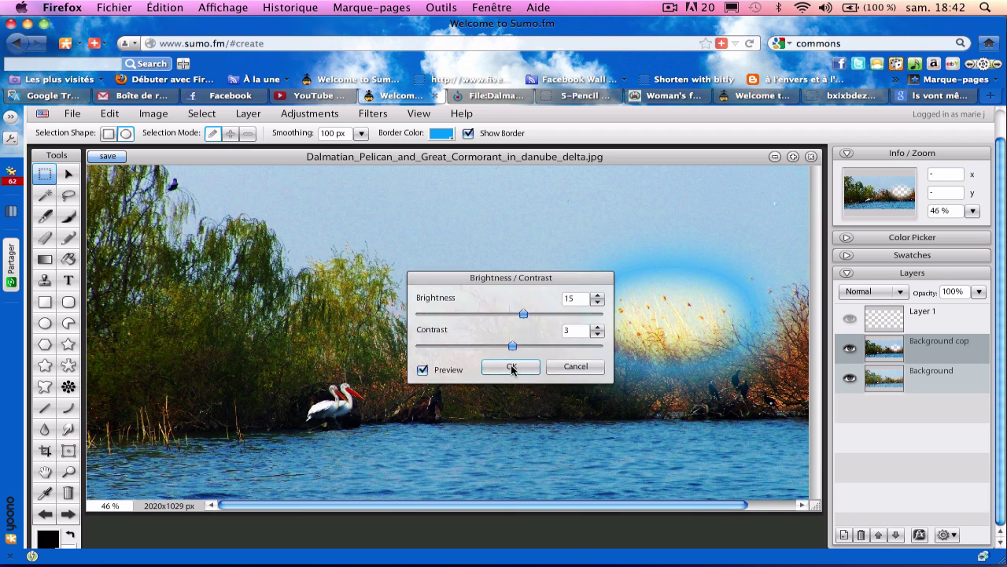
{"action": "left_click", "coordinate": [201, 114]}
{"action": "left_click", "coordinate": [224, 148]}
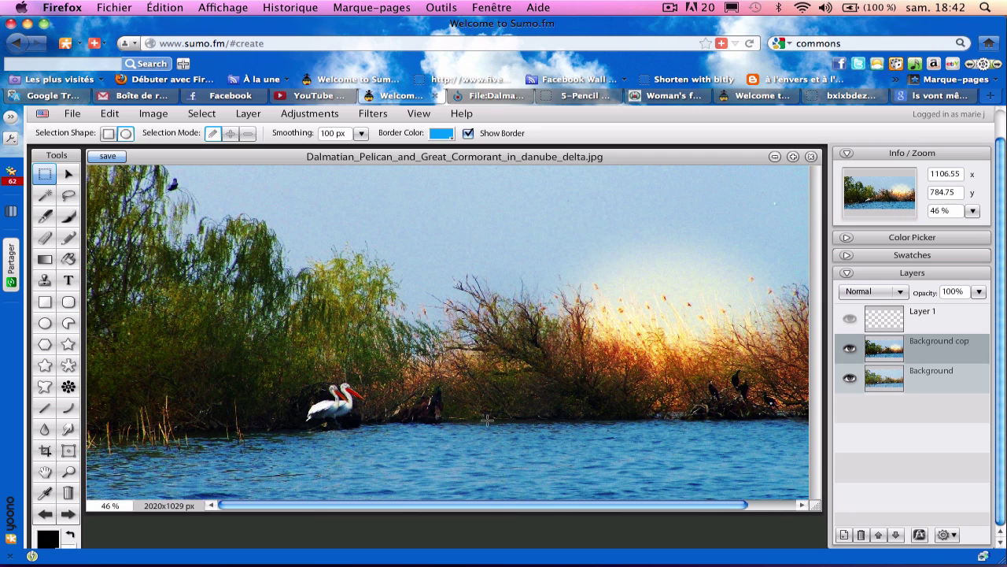
- Add a new layer and stamp the 256 px Flare 5 brush repeatedly at the centre of the warm glow above the reeds
{"action": "left_click", "coordinate": [846, 536]}
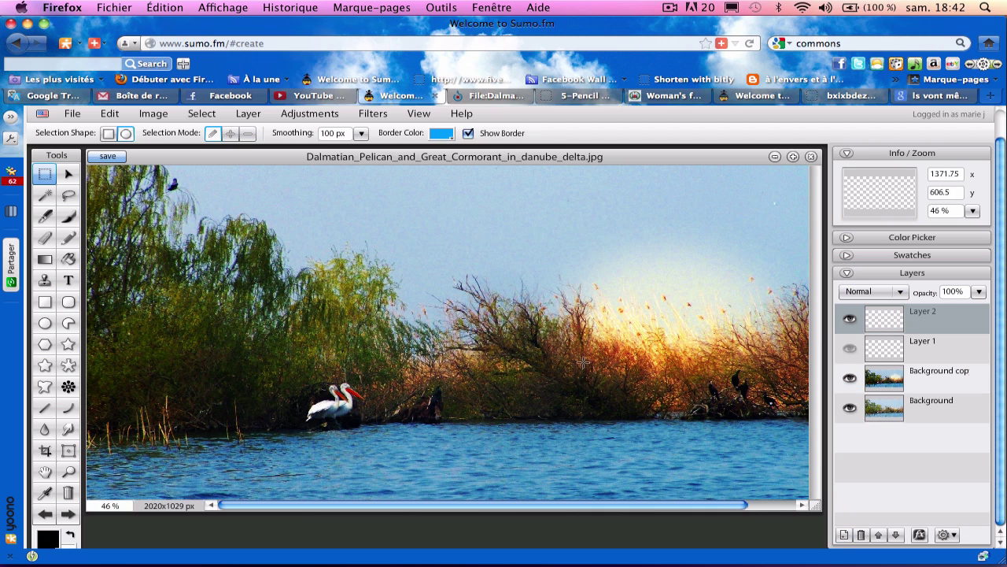
{"action": "left_click", "coordinate": [68, 216]}
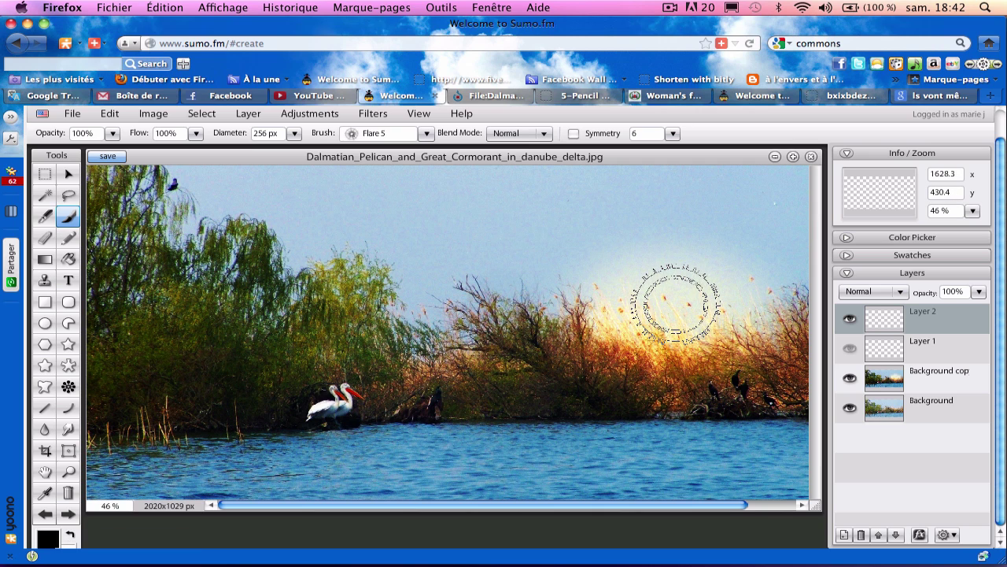
{"action": "left_click", "coordinate": [675, 303]}
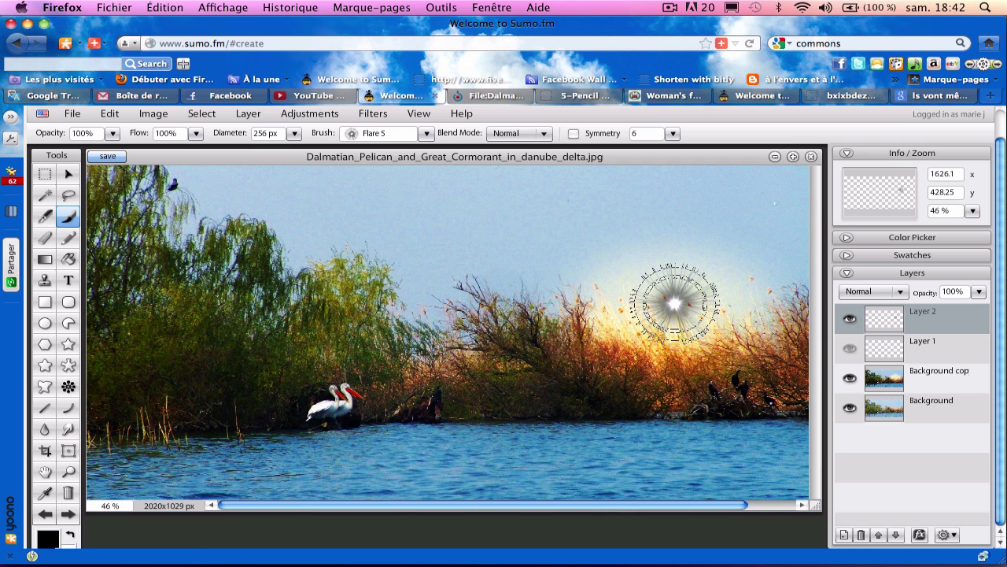
{"action": "left_click", "coordinate": [670, 304]}
{"action": "left_click", "coordinate": [676, 304]}
{"action": "left_click", "coordinate": [677, 307]}
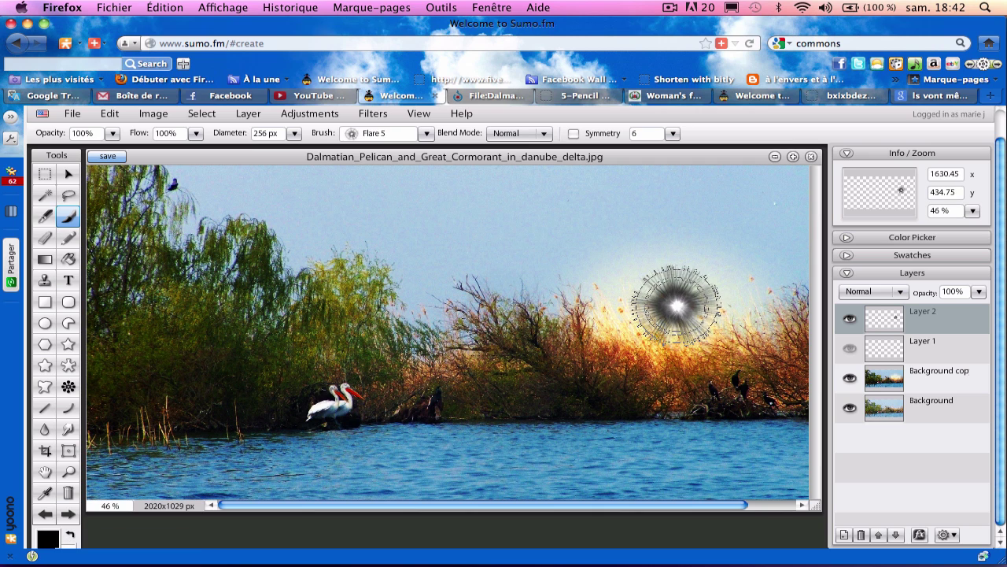
{"action": "left_click", "coordinate": [677, 305]}
{"action": "left_click", "coordinate": [675, 306]}
{"action": "left_click", "coordinate": [675, 307]}
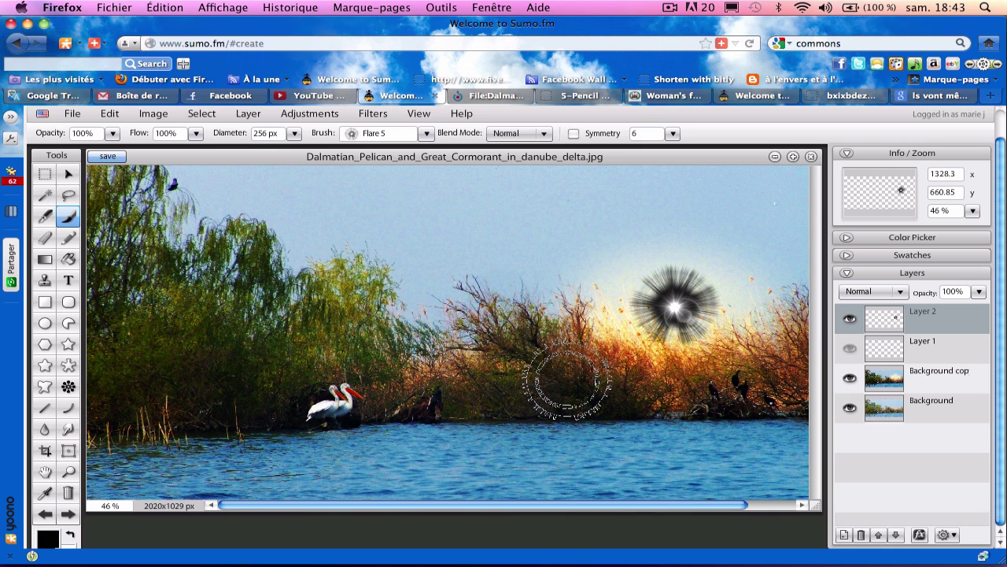
- Select the flare's pixels, hide Layer 2 and make the Background copy the active layer
{"action": "left_click", "coordinate": [211, 114]}
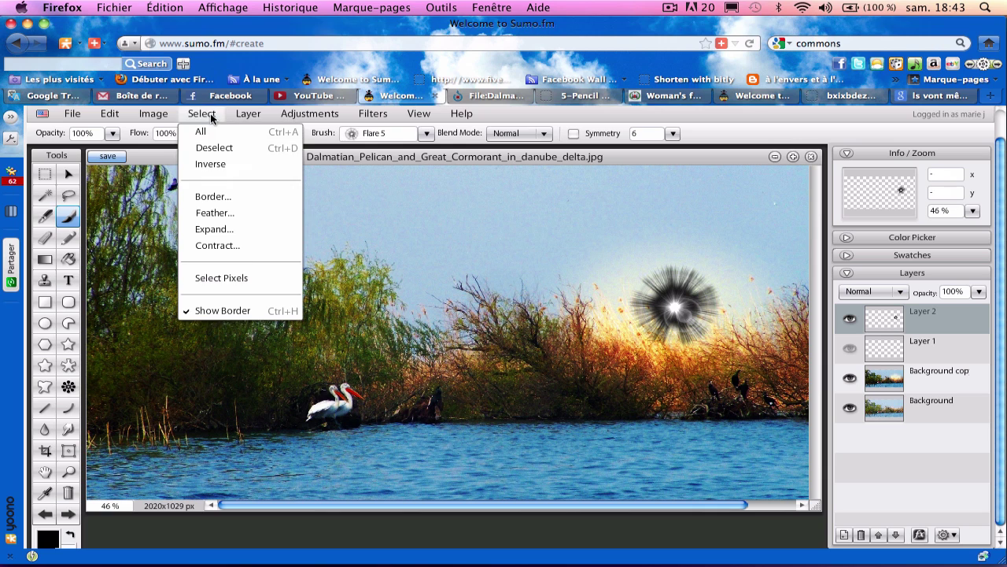
{"action": "left_click", "coordinate": [220, 278]}
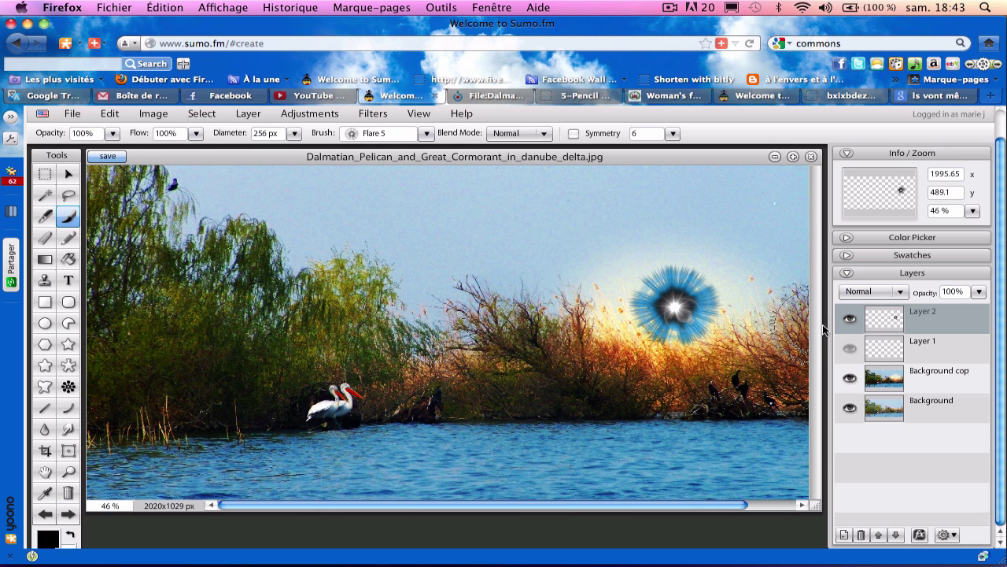
{"action": "left_click", "coordinate": [850, 319]}
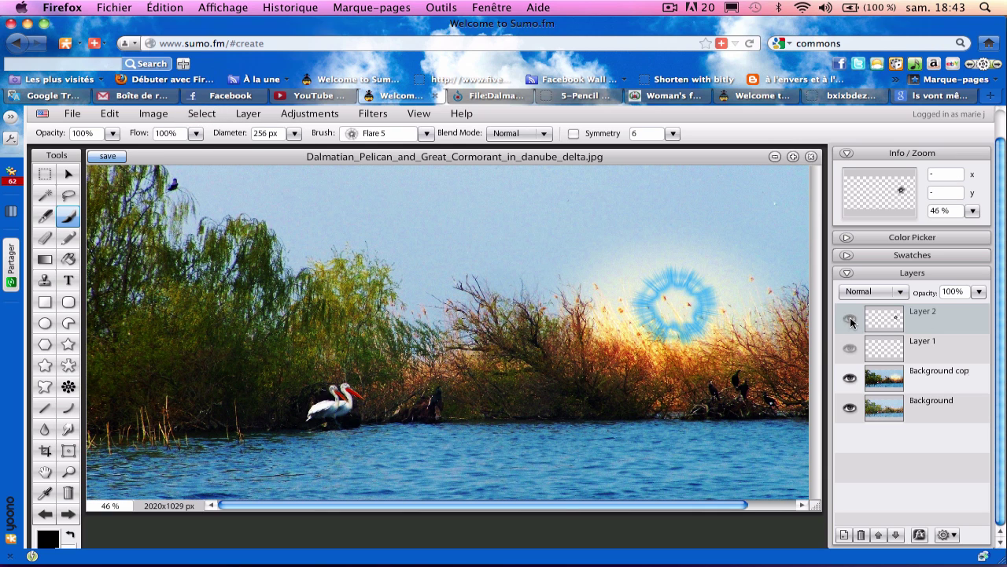
{"action": "left_click", "coordinate": [886, 381]}
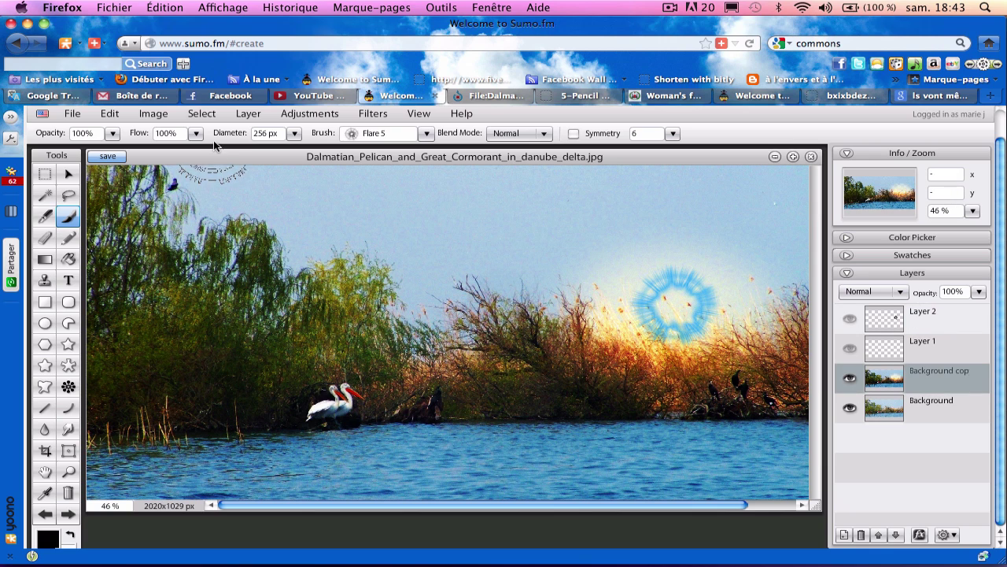
- Warm the flare-shaped selection on the Background copy with a Color Temperature of 59
{"action": "left_click", "coordinate": [301, 116]}
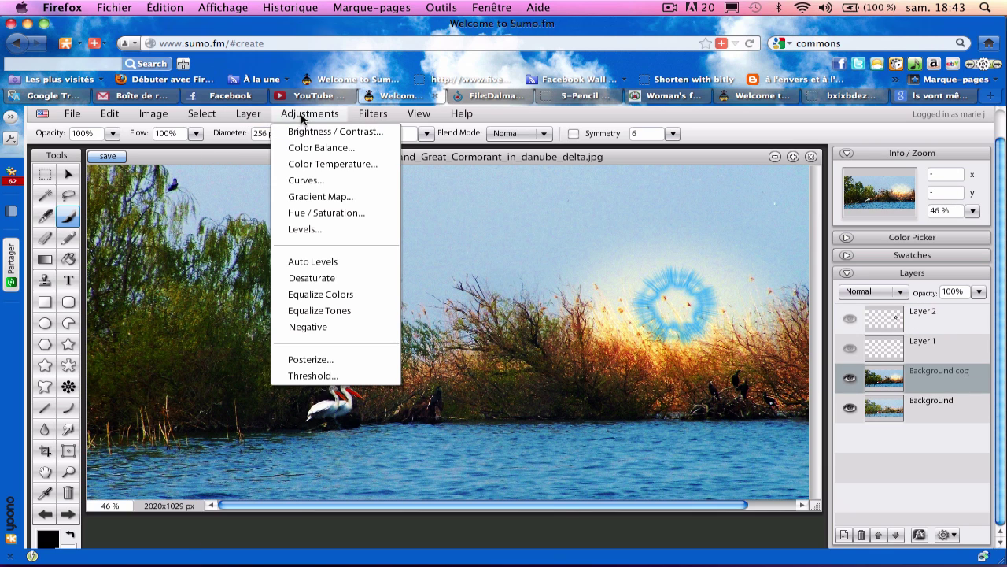
{"action": "left_click", "coordinate": [309, 166]}
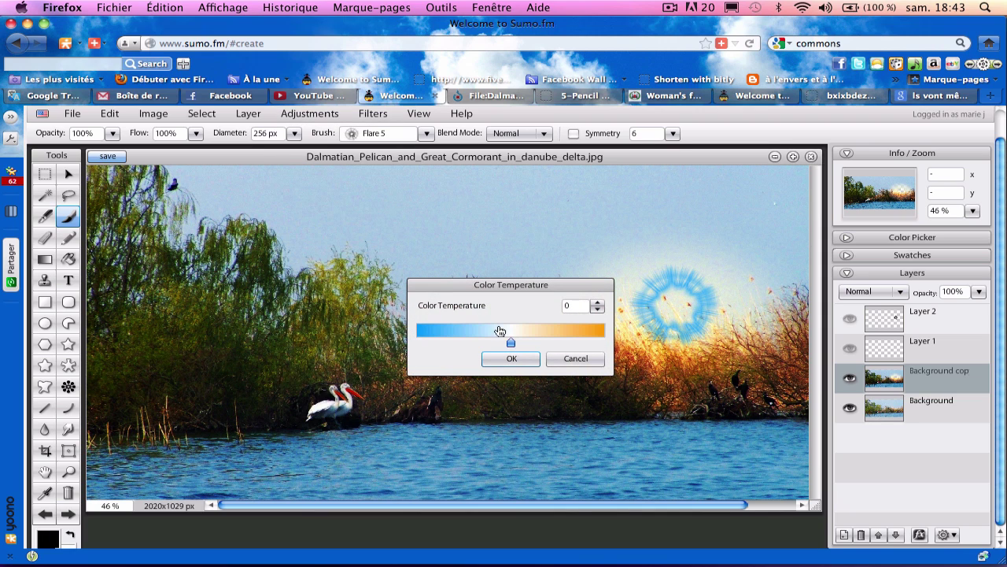
{"action": "left_click_drag", "start_coordinate": [524, 346], "coordinate": [552, 345]}
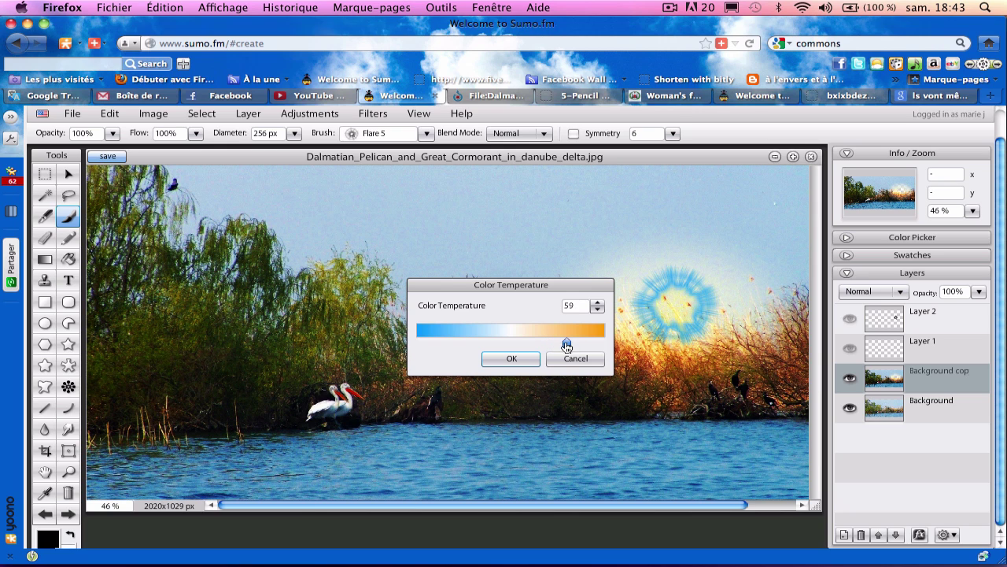
{"action": "left_click", "coordinate": [512, 358]}
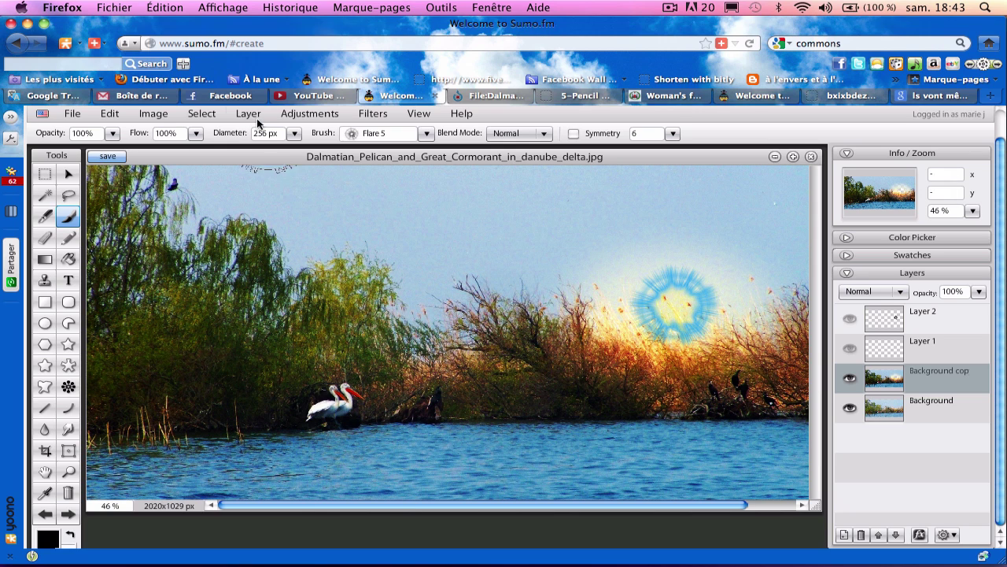
- Brighten the flare-shaped area with Brightness 32 and Contrast 8, and remove the selection
{"action": "left_click", "coordinate": [291, 116]}
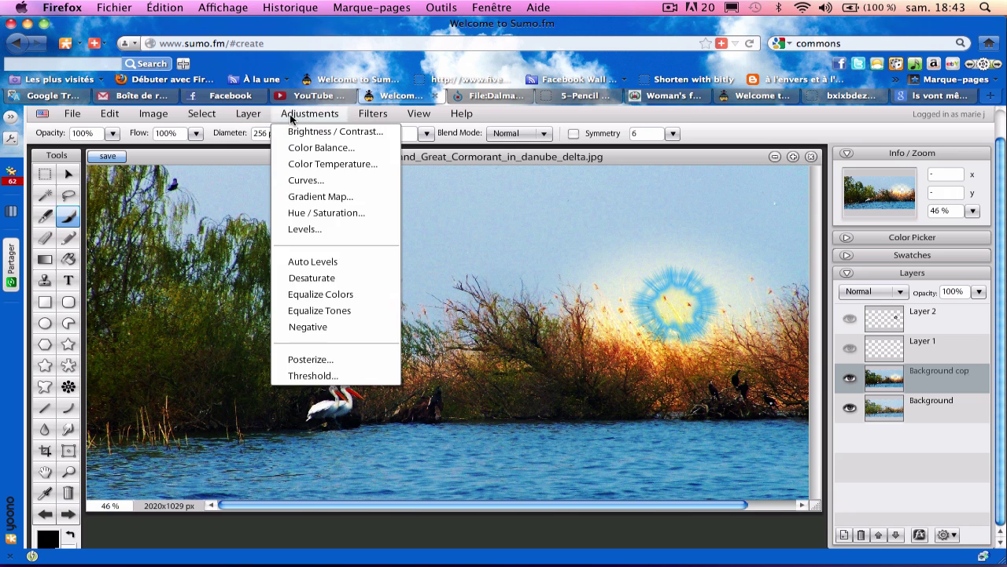
{"action": "left_click", "coordinate": [297, 132]}
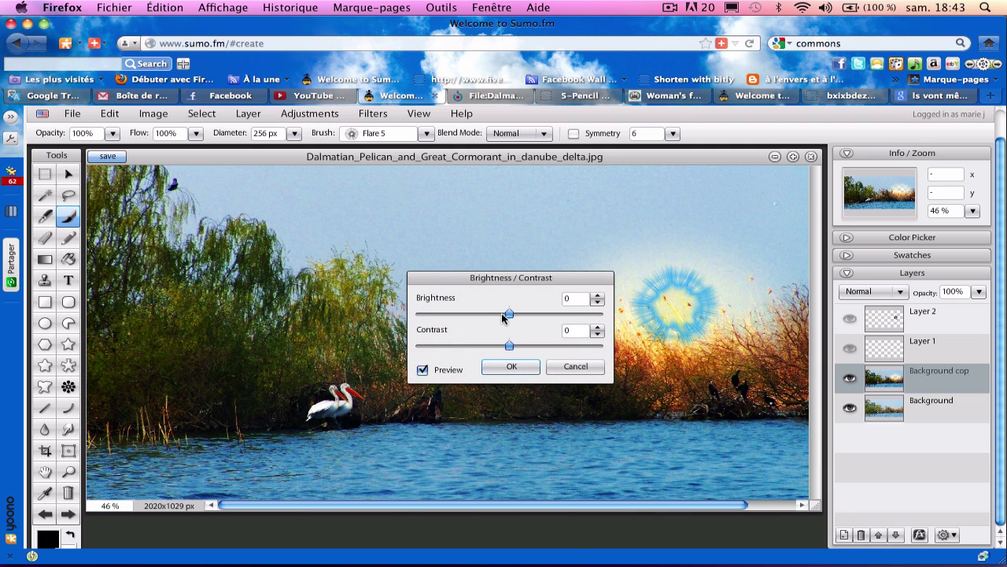
{"action": "left_click_drag", "start_coordinate": [510, 316], "coordinate": [517, 350]}
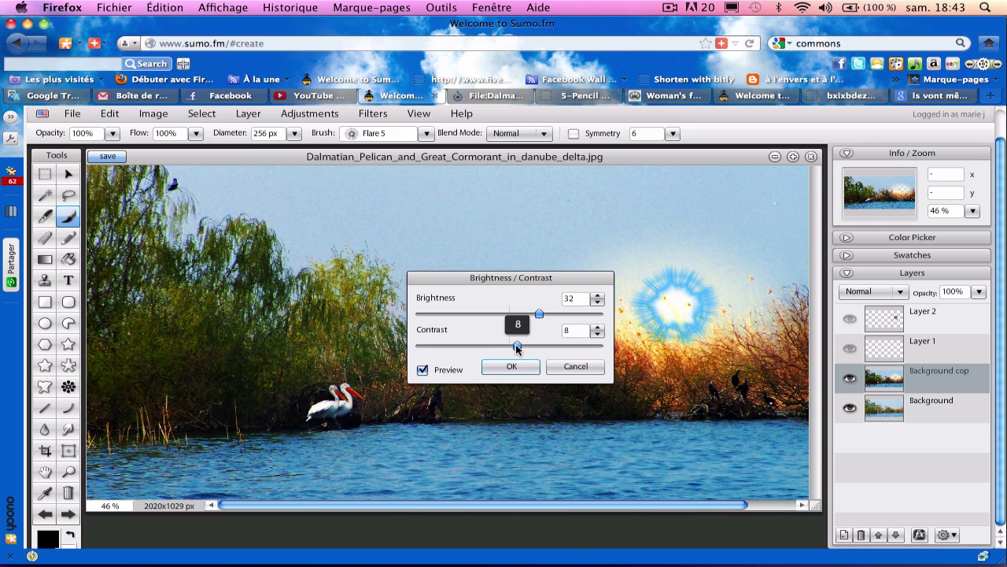
{"action": "left_click", "coordinate": [511, 366]}
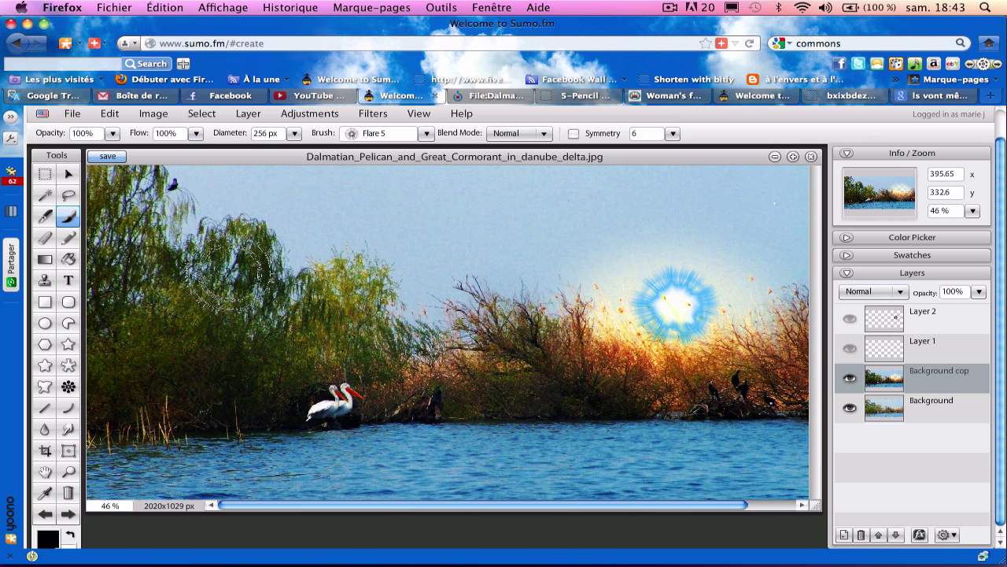
{"action": "left_click", "coordinate": [213, 116]}
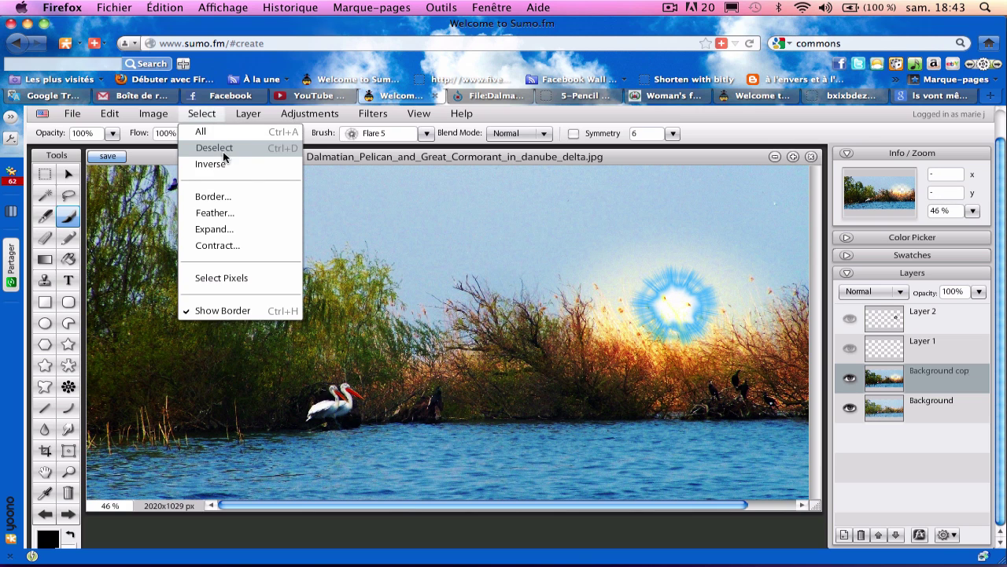
{"action": "left_click", "coordinate": [214, 148]}
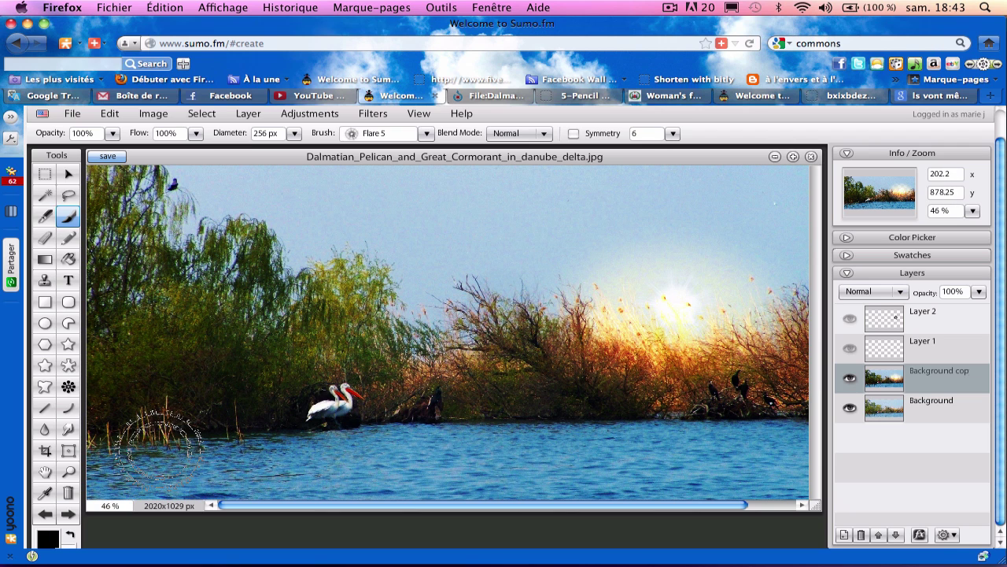
- Add a new top layer, delete Layer 2 and Layer 1, and make the new layer active
{"action": "left_click", "coordinate": [844, 536]}
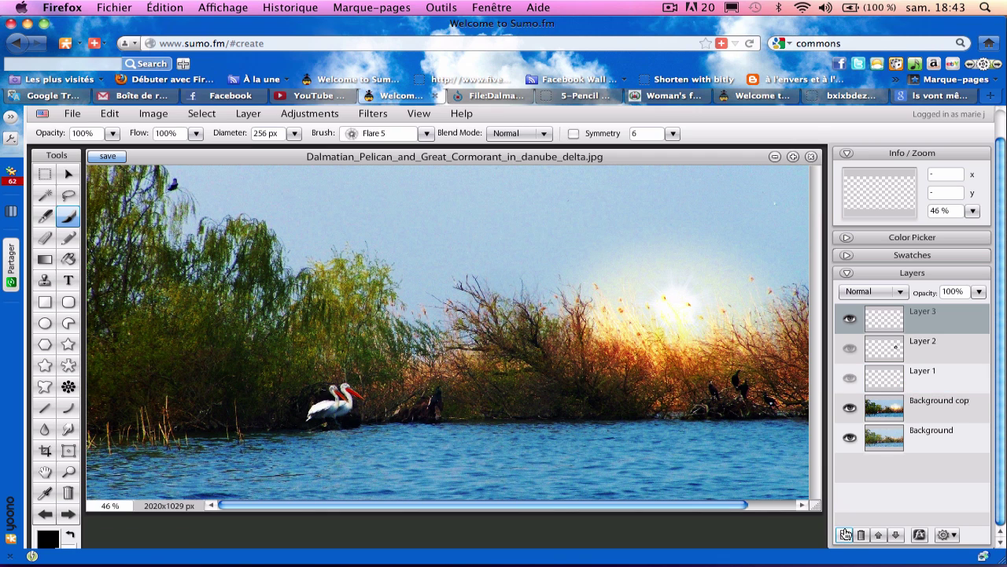
{"action": "left_click", "coordinate": [888, 355]}
{"action": "left_click", "coordinate": [861, 536]}
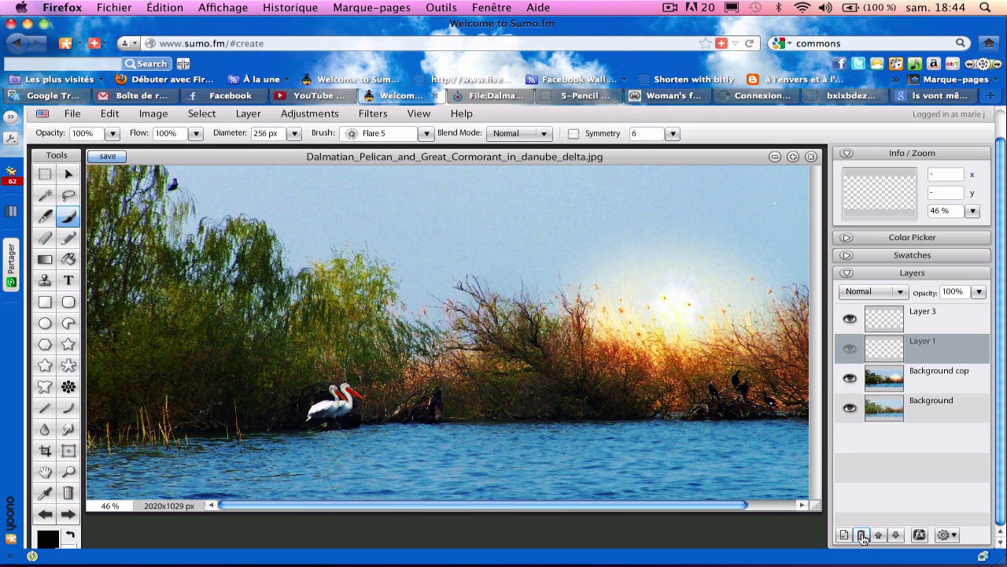
{"action": "left_click", "coordinate": [861, 536]}
{"action": "left_click", "coordinate": [889, 323]}
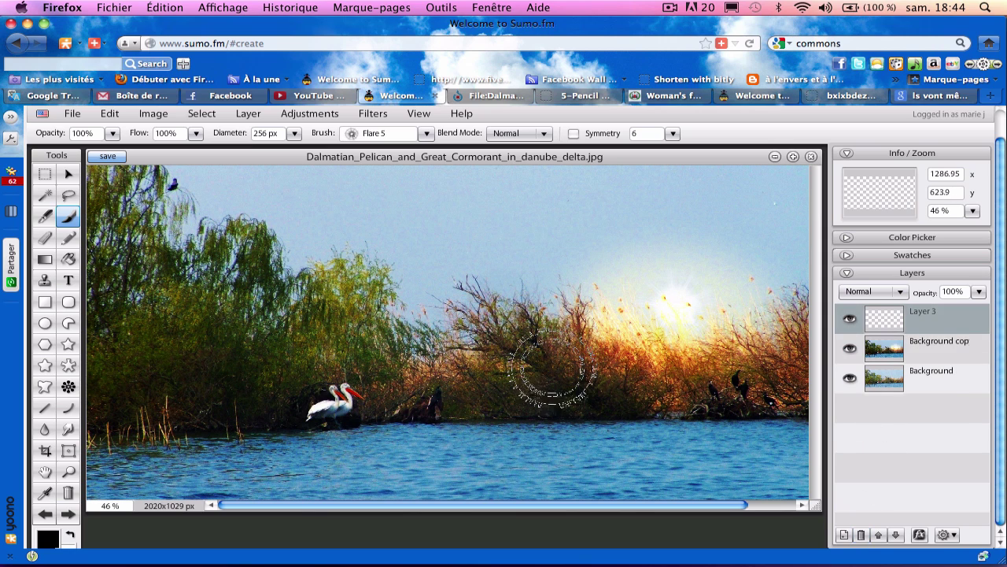
- Fill Layer 3 with repeating diagonal black-to-transparent stripes using a Linear Reflected gradient drawn over a short distance
{"action": "left_click", "coordinate": [45, 262]}
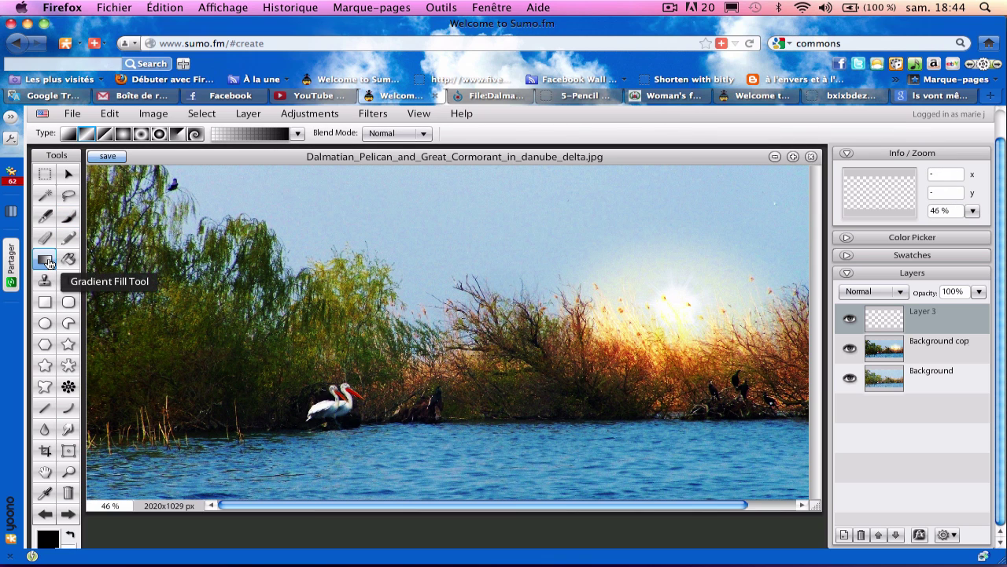
{"action": "left_click", "coordinate": [269, 137]}
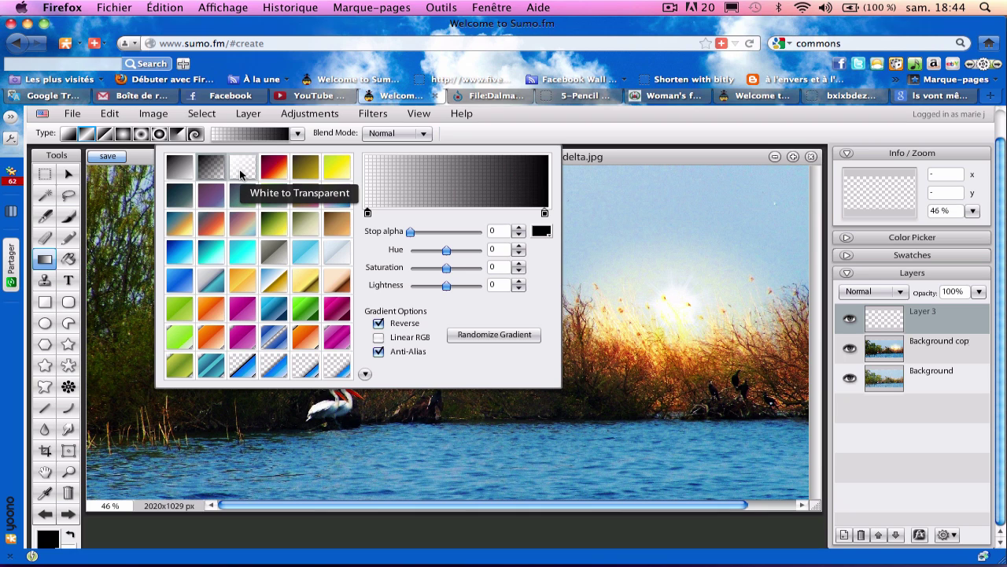
{"action": "left_click", "coordinate": [268, 139]}
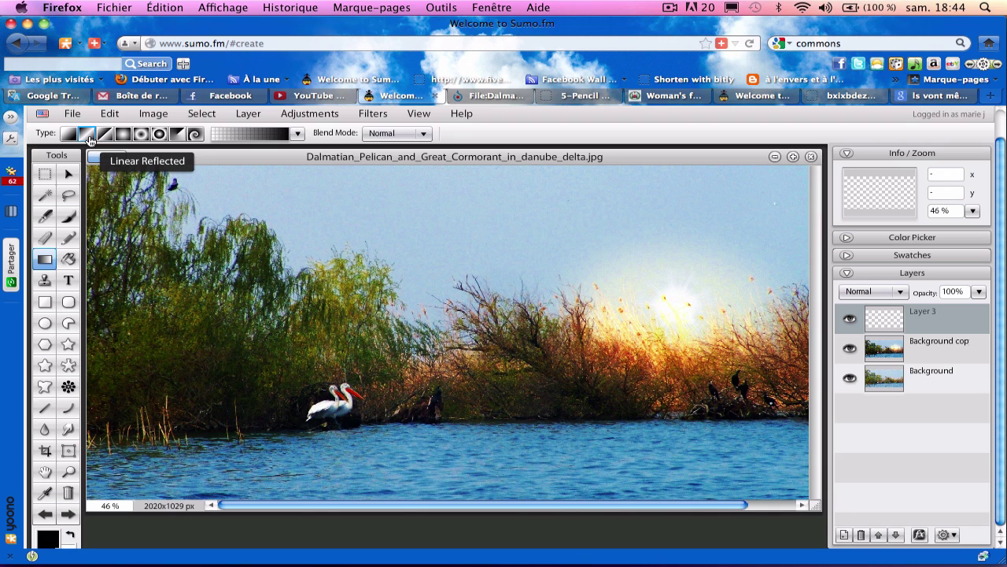
{"action": "left_click", "coordinate": [88, 138]}
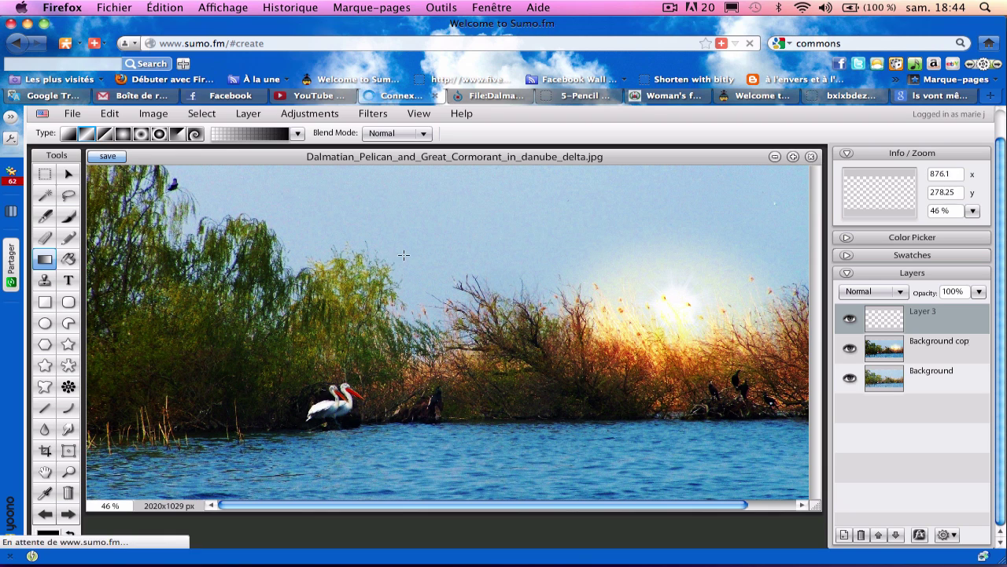
{"action": "left_click_drag", "start_coordinate": [373, 250], "coordinate": [400, 302]}
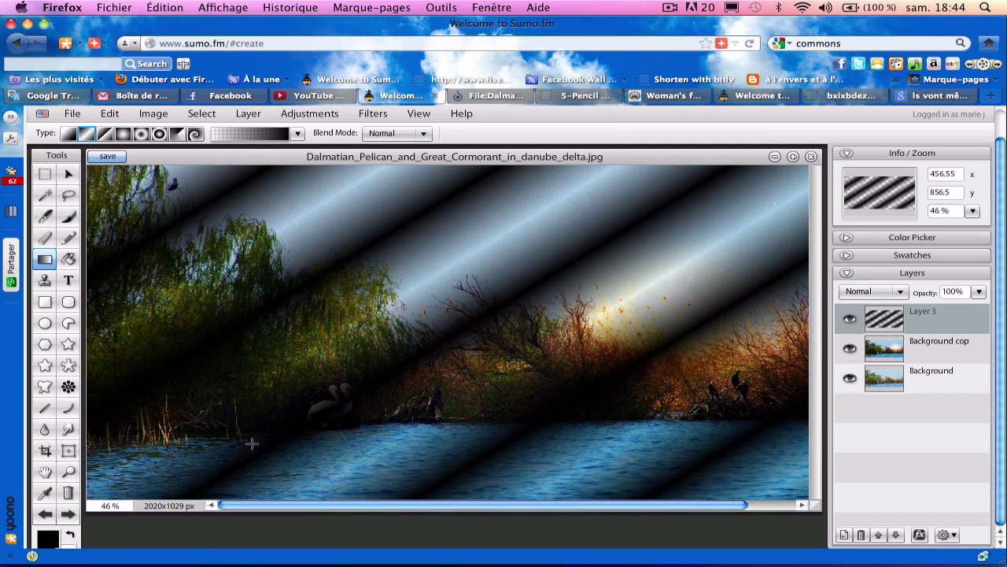
- Start erasing the stripes in the photo's upper-left corner and switch the Eraser's brush from Flare 5 to Air Brush 2
{"action": "left_click", "coordinate": [46, 239]}
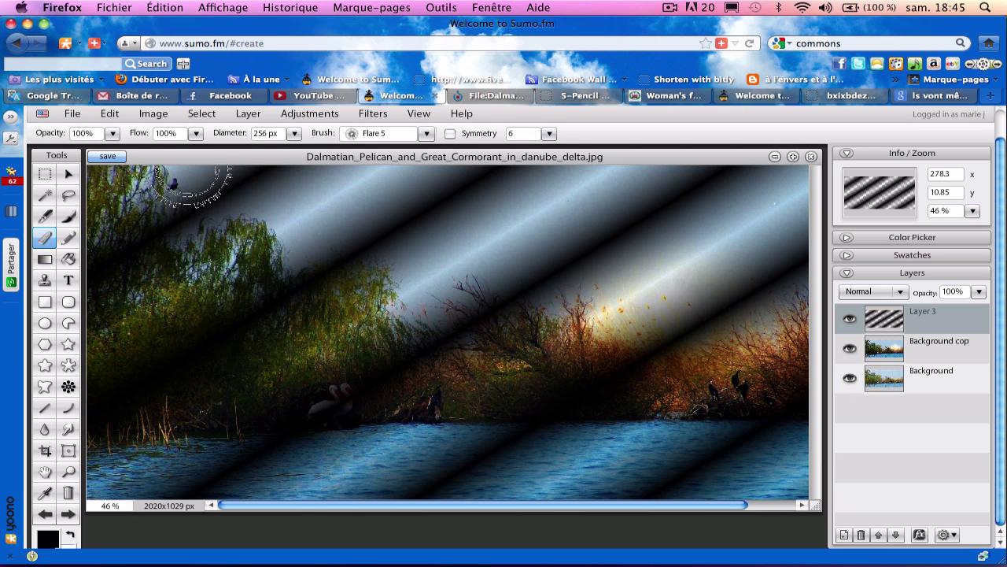
{"action": "mouse_move", "coordinate": [189, 191]}
{"action": "left_mouse_down"}
{"action": "mouse_move", "coordinate": [122, 211]}
{"action": "mouse_move", "coordinate": [151, 185]}
{"action": "mouse_move", "coordinate": [208, 185]}
{"action": "mouse_move", "coordinate": [126, 236]}
{"action": "mouse_move", "coordinate": [262, 161]}
{"action": "mouse_move", "coordinate": [134, 252]}
{"action": "mouse_move", "coordinate": [244, 179]}
{"action": "mouse_move", "coordinate": [197, 182]}
{"action": "left_mouse_up"}
{"action": "left_click", "coordinate": [425, 135]}
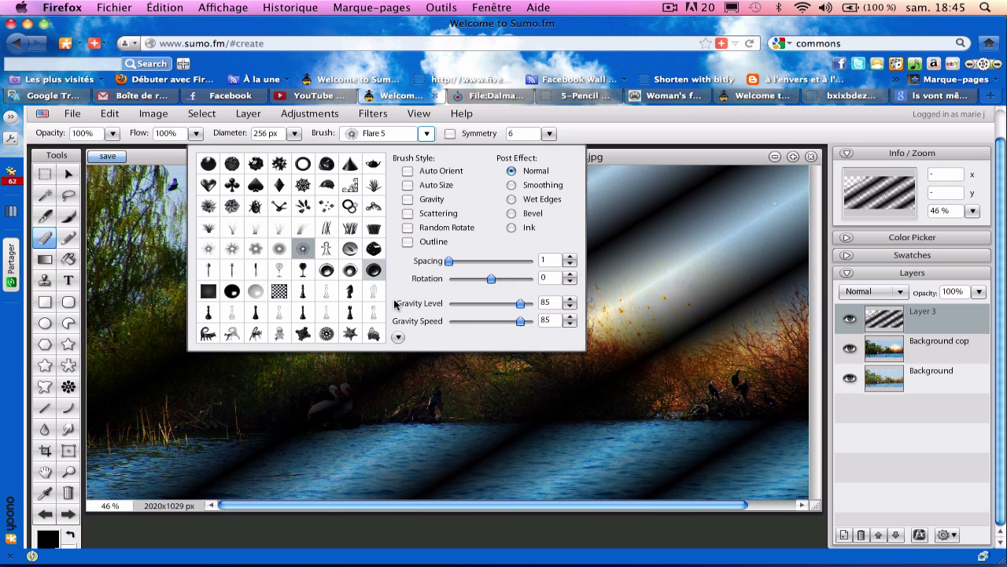
{"action": "left_click", "coordinate": [397, 337]}
{"action": "left_click", "coordinate": [385, 355]}
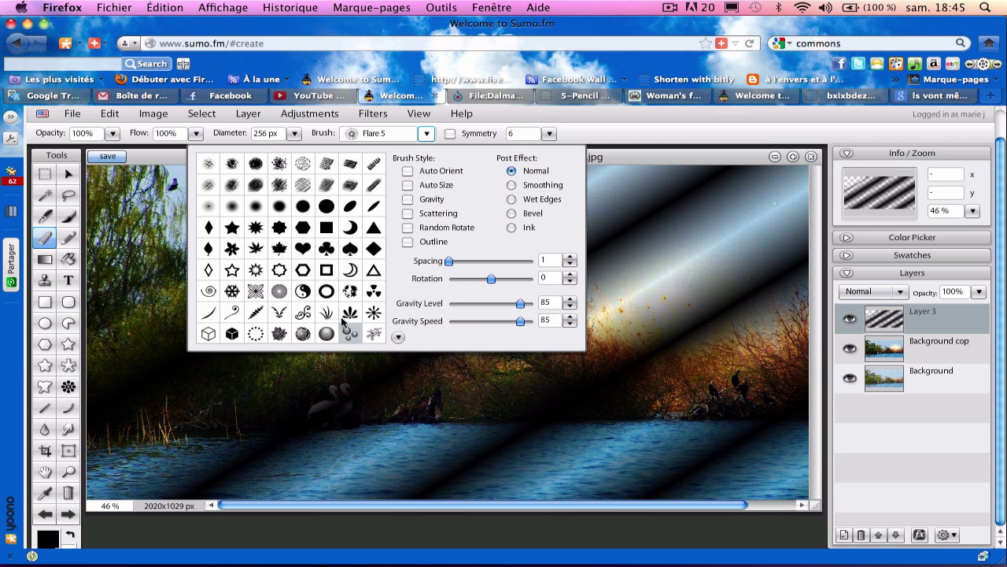
{"action": "left_click", "coordinate": [232, 206]}
{"action": "left_click", "coordinate": [426, 134]}
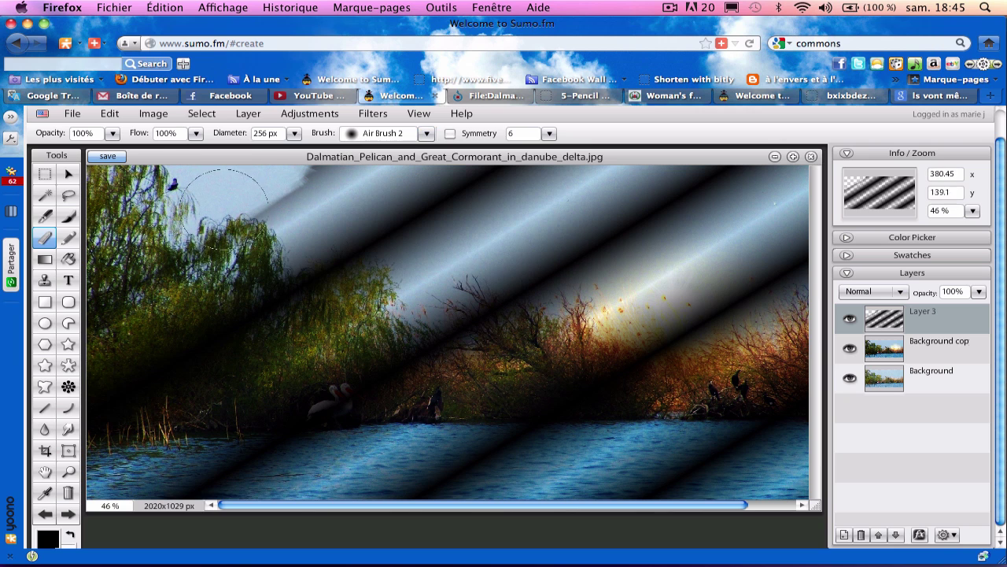
- Erase the stripes over the upper-left sky and willow trees and maximize the image window
{"action": "mouse_move", "coordinate": [330, 189]}
{"action": "left_mouse_down"}
{"action": "mouse_move", "coordinate": [177, 242]}
{"action": "mouse_move", "coordinate": [118, 283]}
{"action": "left_mouse_up"}
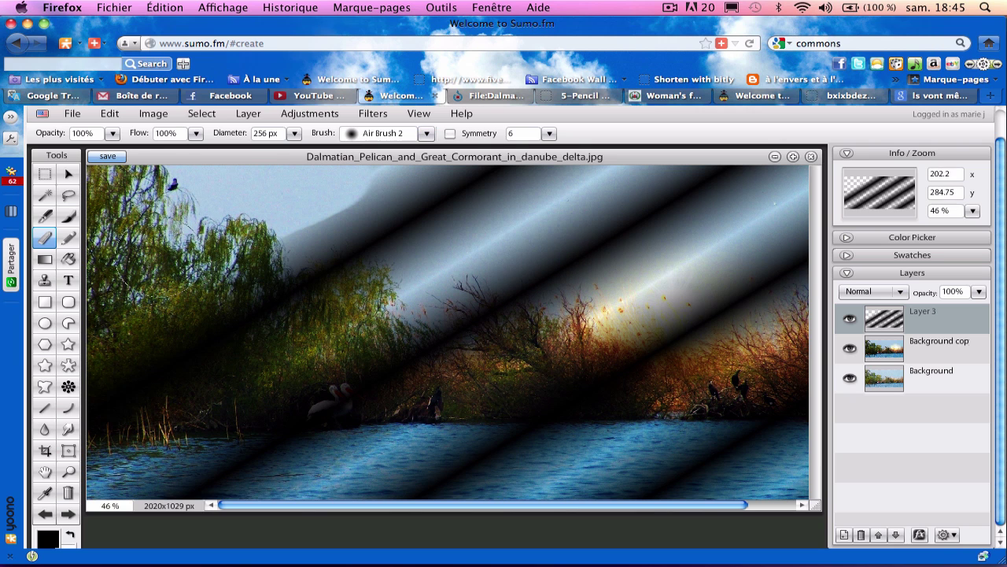
{"action": "left_click", "coordinate": [794, 157]}
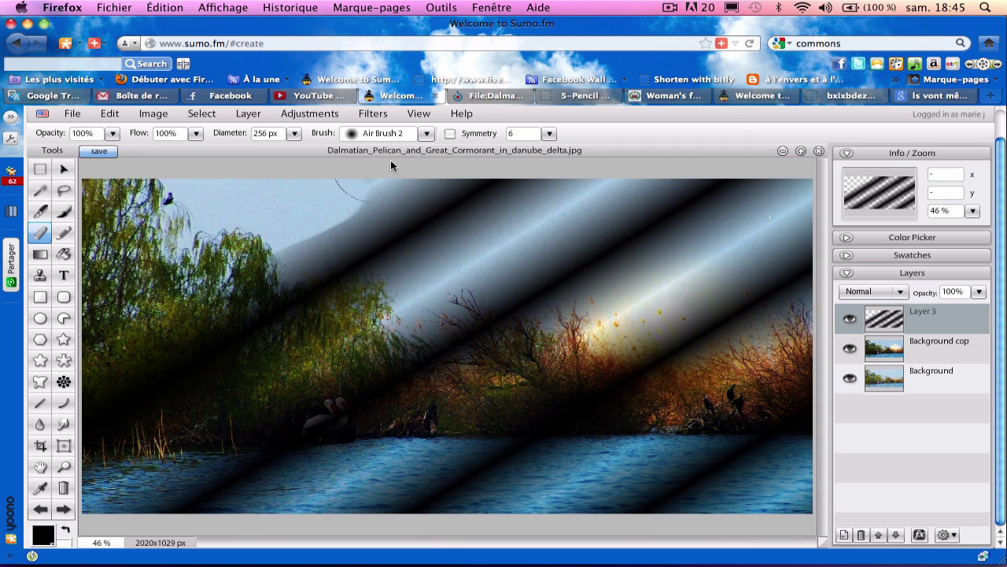
{"action": "mouse_move", "coordinate": [390, 159]}
{"action": "left_mouse_down"}
{"action": "mouse_move", "coordinate": [393, 197]}
{"action": "mouse_move", "coordinate": [260, 236]}
{"action": "mouse_move", "coordinate": [429, 192]}
{"action": "mouse_move", "coordinate": [387, 190]}
{"action": "left_mouse_up"}
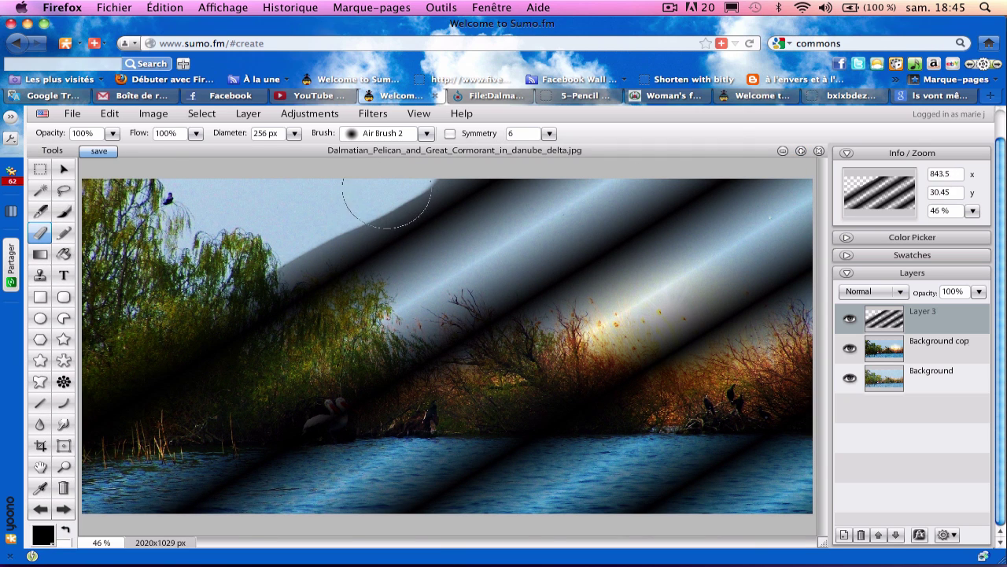
- Set the Eraser to 34% opacity and 23% flow, and erase the stripes over the left trees and the pelicans
{"action": "left_click", "coordinate": [112, 135]}
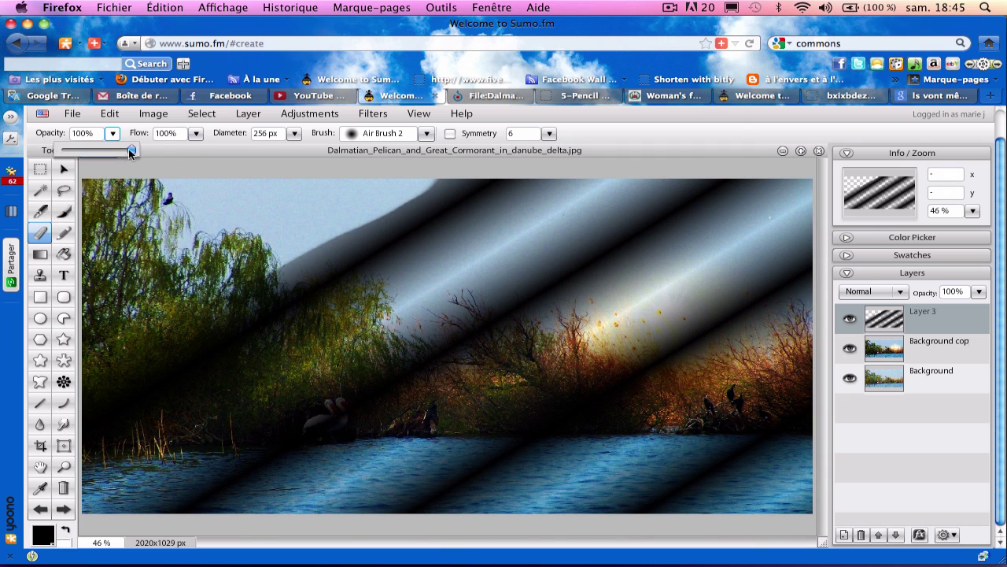
{"action": "left_click", "coordinate": [197, 135]}
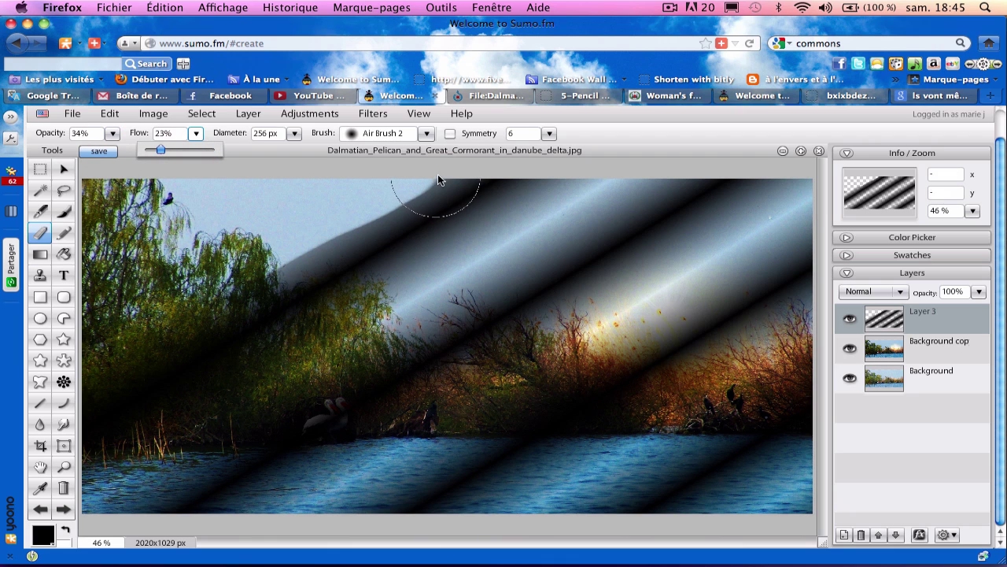
{"action": "mouse_move", "coordinate": [438, 180]}
{"action": "left_mouse_down"}
{"action": "mouse_move", "coordinate": [413, 208]}
{"action": "mouse_move", "coordinate": [339, 216]}
{"action": "mouse_move", "coordinate": [440, 192]}
{"action": "mouse_move", "coordinate": [442, 179]}
{"action": "mouse_move", "coordinate": [370, 214]}
{"action": "mouse_move", "coordinate": [236, 307]}
{"action": "mouse_move", "coordinate": [362, 214]}
{"action": "mouse_move", "coordinate": [126, 333]}
{"action": "left_mouse_up"}
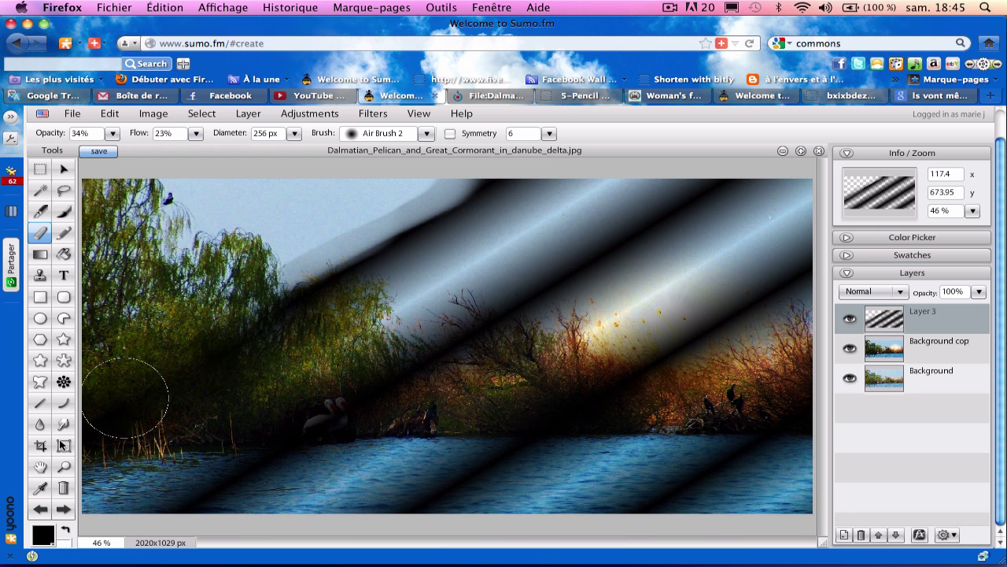
{"action": "mouse_move", "coordinate": [125, 397]}
{"action": "left_mouse_down"}
{"action": "mouse_move", "coordinate": [195, 384]}
{"action": "mouse_move", "coordinate": [113, 446]}
{"action": "mouse_move", "coordinate": [219, 375]}
{"action": "mouse_move", "coordinate": [82, 461]}
{"action": "mouse_move", "coordinate": [223, 350]}
{"action": "mouse_move", "coordinate": [122, 406]}
{"action": "mouse_move", "coordinate": [184, 365]}
{"action": "mouse_move", "coordinate": [119, 416]}
{"action": "mouse_move", "coordinate": [202, 362]}
{"action": "mouse_move", "coordinate": [160, 380]}
{"action": "mouse_move", "coordinate": [298, 279]}
{"action": "mouse_move", "coordinate": [228, 313]}
{"action": "mouse_move", "coordinate": [499, 156]}
{"action": "mouse_move", "coordinate": [516, 159]}
{"action": "mouse_move", "coordinate": [212, 293]}
{"action": "mouse_move", "coordinate": [514, 160]}
{"action": "left_mouse_up"}
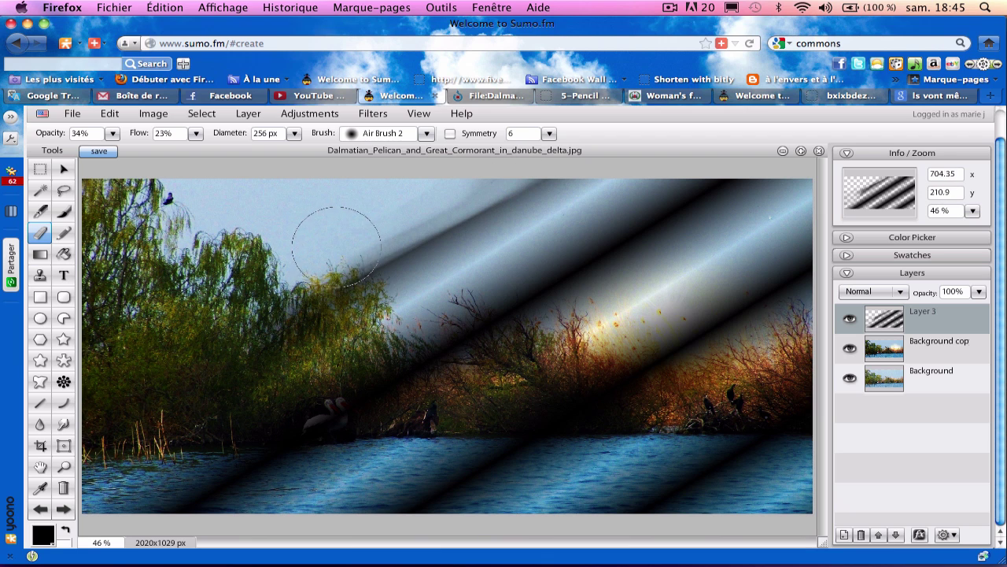
{"action": "left_click_drag", "start_coordinate": [337, 246], "coordinate": [544, 138]}
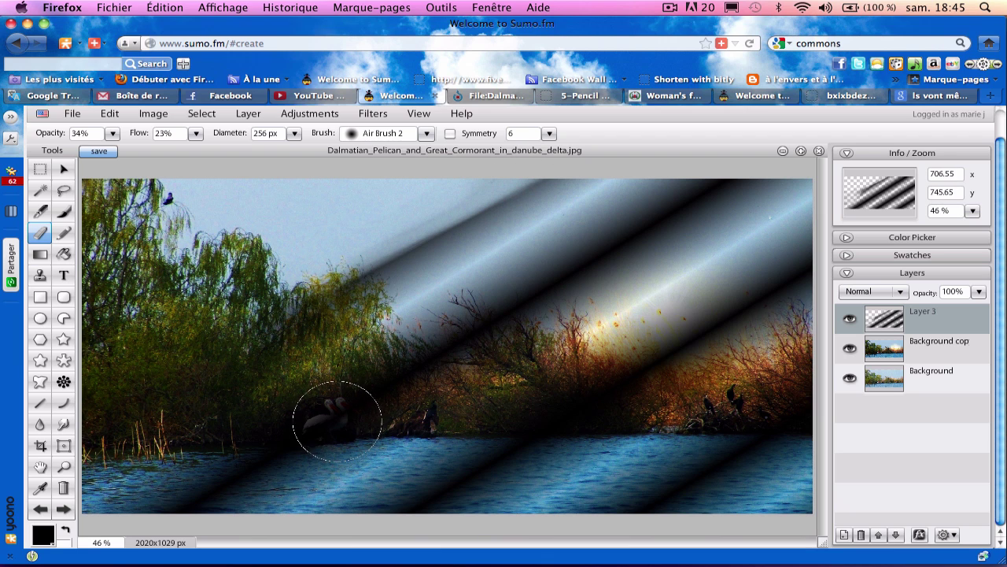
{"action": "mouse_move", "coordinate": [337, 415]}
{"action": "left_mouse_down"}
{"action": "mouse_move", "coordinate": [318, 418]}
{"action": "mouse_move", "coordinate": [325, 415]}
{"action": "left_mouse_up"}
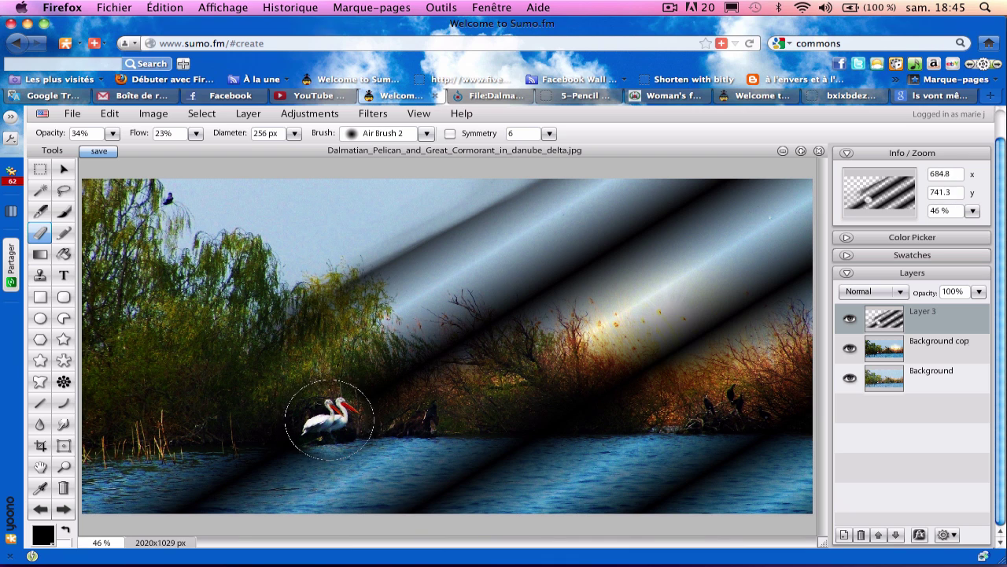
- Softly erase the stripes' ends over the upper-right sky, right shore and lower water so only short diagonal rays remain
{"action": "mouse_move", "coordinate": [787, 424]}
{"action": "left_mouse_down"}
{"action": "mouse_move", "coordinate": [771, 425]}
{"action": "mouse_move", "coordinate": [775, 397]}
{"action": "mouse_move", "coordinate": [764, 449]}
{"action": "left_mouse_up"}
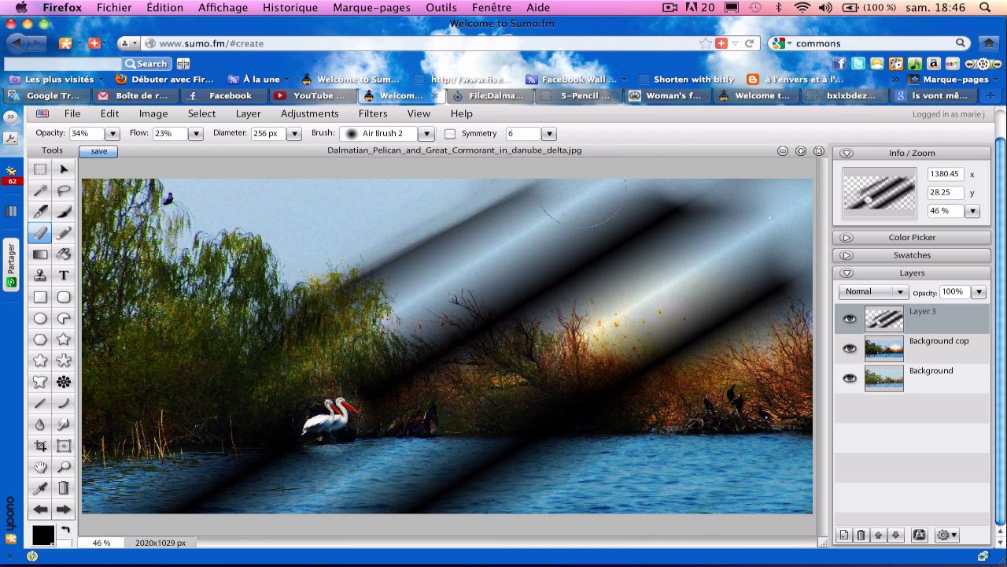
{"action": "mouse_move", "coordinate": [537, 200]}
{"action": "left_mouse_down"}
{"action": "mouse_move", "coordinate": [517, 184]}
{"action": "mouse_move", "coordinate": [592, 190]}
{"action": "mouse_move", "coordinate": [580, 243]}
{"action": "mouse_move", "coordinate": [614, 223]}
{"action": "mouse_move", "coordinate": [604, 233]}
{"action": "mouse_move", "coordinate": [617, 241]}
{"action": "mouse_move", "coordinate": [660, 238]}
{"action": "mouse_move", "coordinate": [654, 255]}
{"action": "mouse_move", "coordinate": [673, 254]}
{"action": "mouse_move", "coordinate": [672, 270]}
{"action": "mouse_move", "coordinate": [760, 221]}
{"action": "mouse_move", "coordinate": [717, 218]}
{"action": "mouse_move", "coordinate": [692, 197]}
{"action": "mouse_move", "coordinate": [743, 194]}
{"action": "mouse_move", "coordinate": [658, 199]}
{"action": "mouse_move", "coordinate": [741, 193]}
{"action": "mouse_move", "coordinate": [658, 201]}
{"action": "mouse_move", "coordinate": [723, 189]}
{"action": "mouse_move", "coordinate": [647, 201]}
{"action": "mouse_move", "coordinate": [757, 187]}
{"action": "mouse_move", "coordinate": [684, 214]}
{"action": "mouse_move", "coordinate": [778, 199]}
{"action": "mouse_move", "coordinate": [742, 241]}
{"action": "mouse_move", "coordinate": [768, 249]}
{"action": "mouse_move", "coordinate": [763, 281]}
{"action": "mouse_move", "coordinate": [706, 298]}
{"action": "mouse_move", "coordinate": [779, 278]}
{"action": "left_mouse_up"}
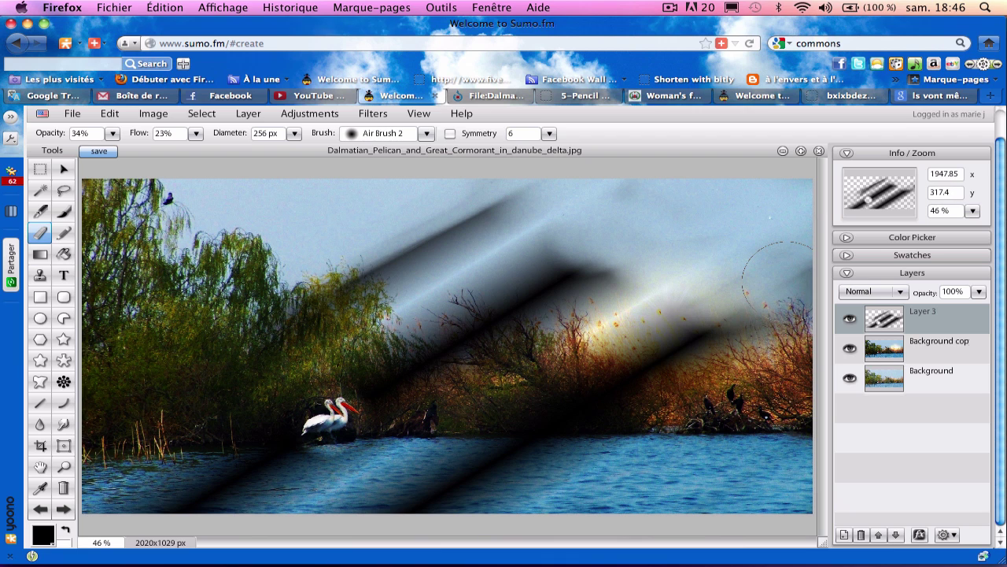
{"action": "mouse_move", "coordinate": [736, 367]}
{"action": "left_mouse_down"}
{"action": "mouse_move", "coordinate": [743, 339]}
{"action": "mouse_move", "coordinate": [774, 321]}
{"action": "mouse_move", "coordinate": [818, 262]}
{"action": "mouse_move", "coordinate": [801, 275]}
{"action": "left_mouse_up"}
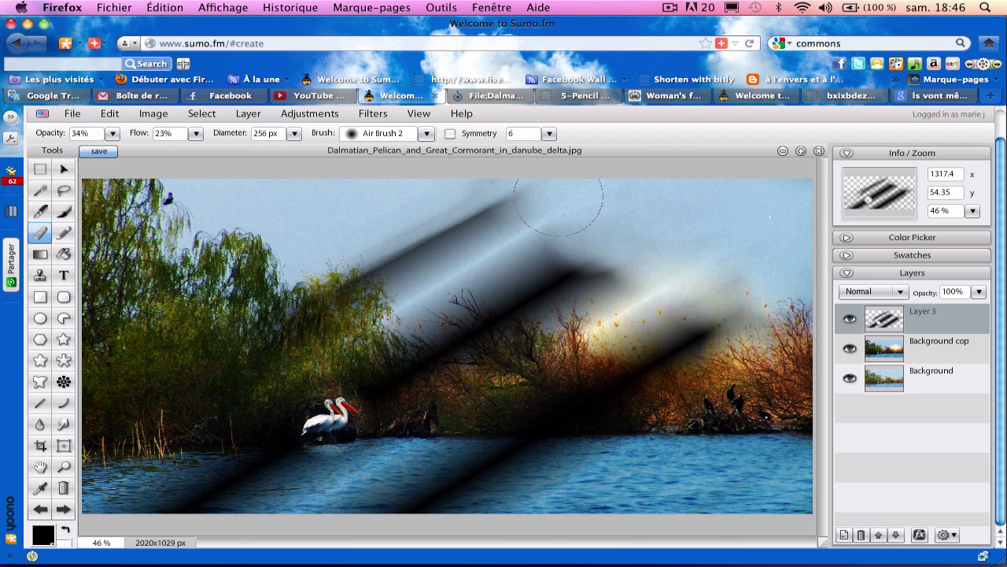
{"action": "mouse_move", "coordinate": [559, 198]}
{"action": "left_mouse_down"}
{"action": "mouse_move", "coordinate": [529, 188]}
{"action": "mouse_move", "coordinate": [555, 178]}
{"action": "mouse_move", "coordinate": [467, 197]}
{"action": "mouse_move", "coordinate": [330, 253]}
{"action": "mouse_move", "coordinate": [410, 216]}
{"action": "mouse_move", "coordinate": [362, 256]}
{"action": "mouse_move", "coordinate": [371, 267]}
{"action": "mouse_move", "coordinate": [492, 213]}
{"action": "mouse_move", "coordinate": [595, 267]}
{"action": "mouse_move", "coordinate": [584, 284]}
{"action": "mouse_move", "coordinate": [591, 275]}
{"action": "mouse_move", "coordinate": [580, 282]}
{"action": "mouse_move", "coordinate": [521, 256]}
{"action": "mouse_move", "coordinate": [500, 273]}
{"action": "left_mouse_up"}
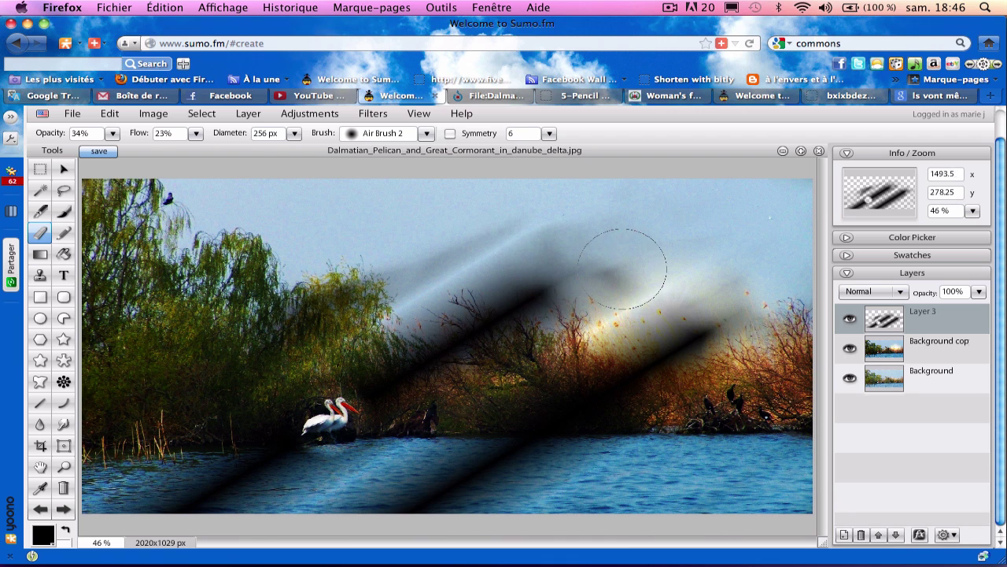
{"action": "mouse_move", "coordinate": [622, 269]}
{"action": "left_mouse_down"}
{"action": "mouse_move", "coordinate": [637, 270]}
{"action": "mouse_move", "coordinate": [633, 238]}
{"action": "mouse_move", "coordinate": [589, 218]}
{"action": "mouse_move", "coordinate": [591, 207]}
{"action": "mouse_move", "coordinate": [513, 229]}
{"action": "mouse_move", "coordinate": [540, 243]}
{"action": "mouse_move", "coordinate": [564, 225]}
{"action": "mouse_move", "coordinate": [697, 232]}
{"action": "mouse_move", "coordinate": [672, 275]}
{"action": "mouse_move", "coordinate": [638, 285]}
{"action": "mouse_move", "coordinate": [708, 302]}
{"action": "mouse_move", "coordinate": [699, 295]}
{"action": "mouse_move", "coordinate": [696, 316]}
{"action": "mouse_move", "coordinate": [731, 326]}
{"action": "mouse_move", "coordinate": [692, 368]}
{"action": "mouse_move", "coordinate": [665, 366]}
{"action": "mouse_move", "coordinate": [653, 378]}
{"action": "mouse_move", "coordinate": [681, 395]}
{"action": "left_mouse_up"}
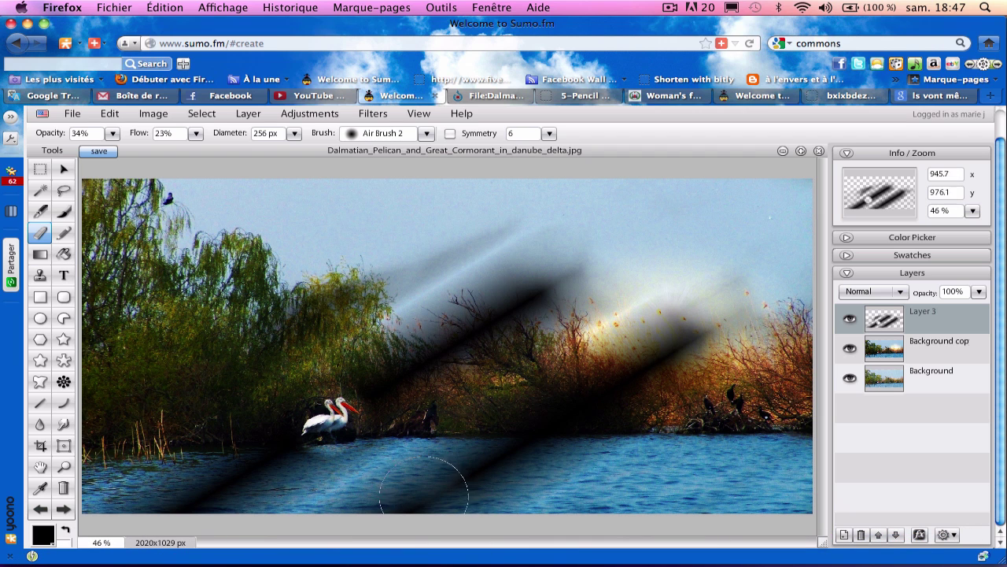
{"action": "mouse_move", "coordinate": [264, 479]}
{"action": "left_mouse_down"}
{"action": "mouse_move", "coordinate": [160, 495]}
{"action": "mouse_move", "coordinate": [218, 508]}
{"action": "mouse_move", "coordinate": [198, 520]}
{"action": "mouse_move", "coordinate": [160, 513]}
{"action": "left_mouse_up"}
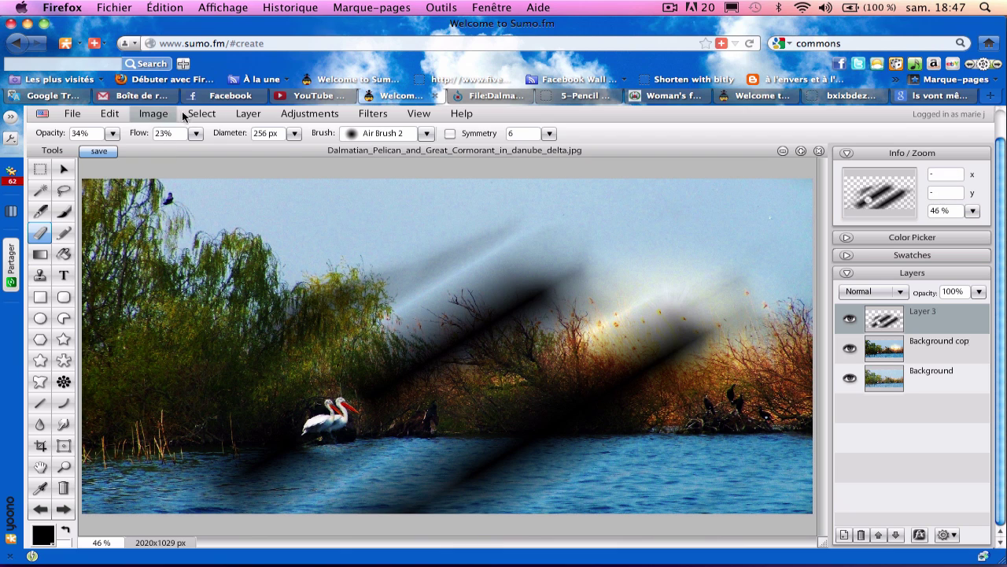
- Select the pixels of the striped Layer 3, hide that layer and make the Background copy active
{"action": "left_click", "coordinate": [202, 114]}
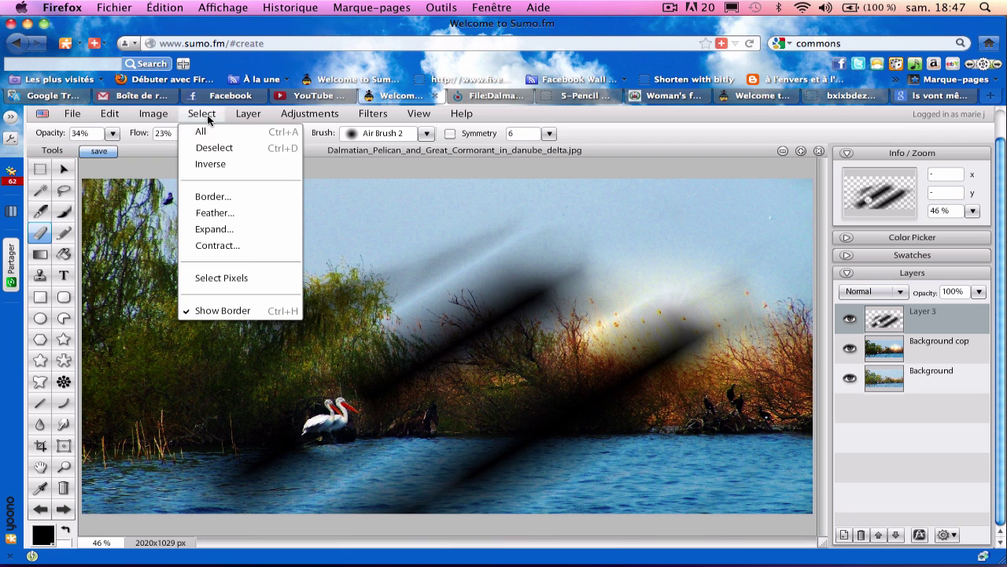
{"action": "left_click", "coordinate": [214, 279]}
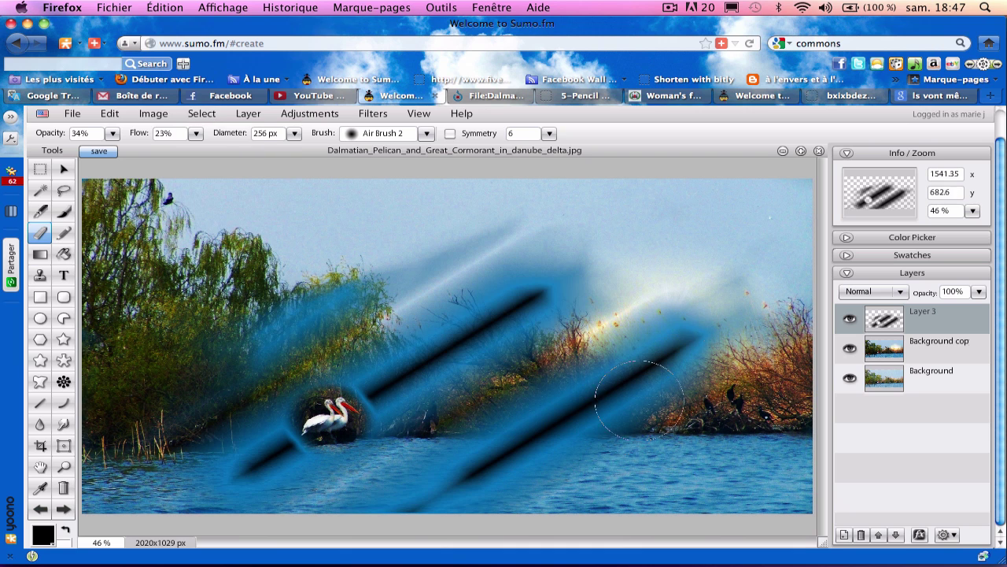
{"action": "left_click", "coordinate": [850, 320]}
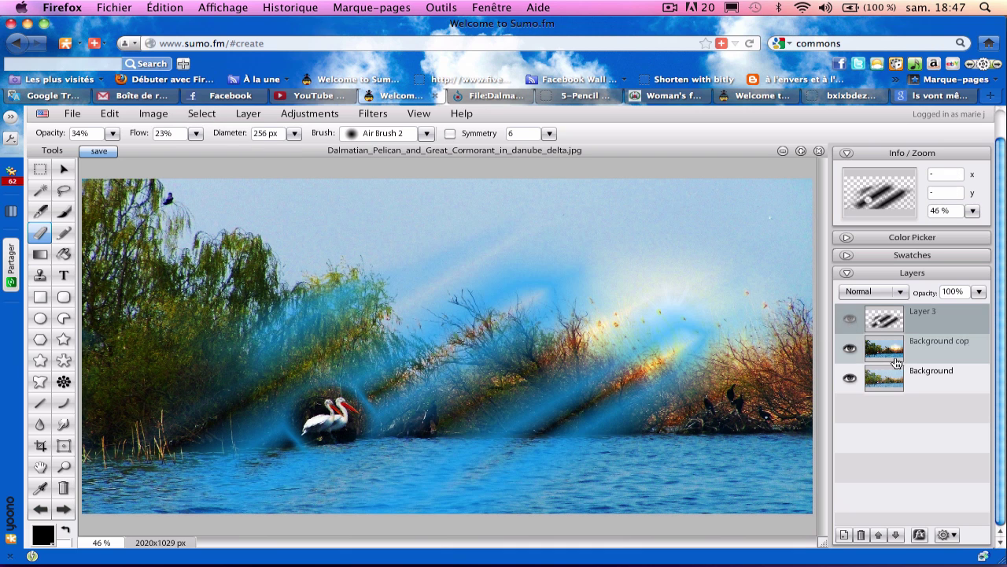
{"action": "left_click", "coordinate": [885, 360]}
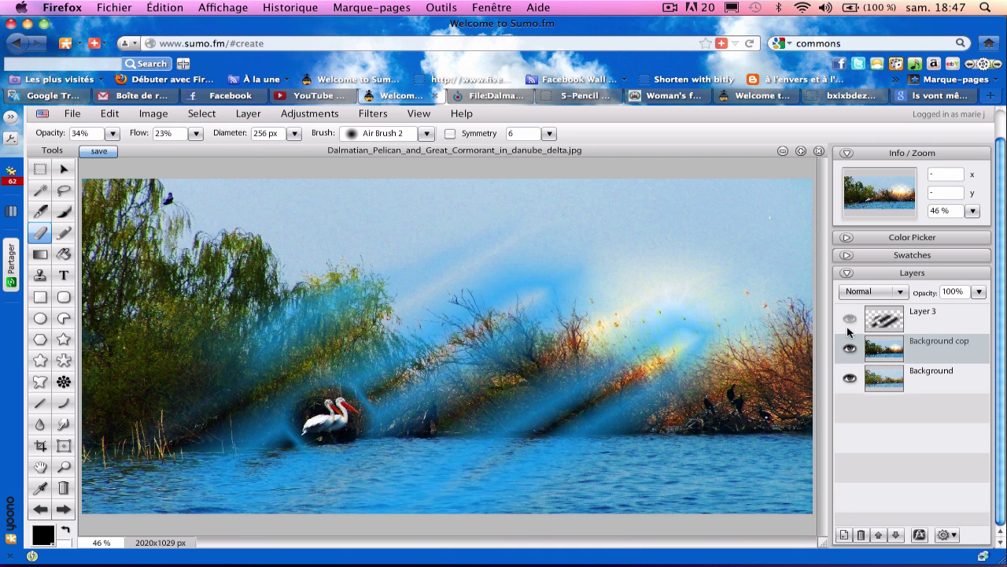
- Apply a Linear Blur with Lighten blending, Both sides mode and Quality 6 to the ray-shaped selection, and remove the selection
{"action": "left_click", "coordinate": [375, 114]}
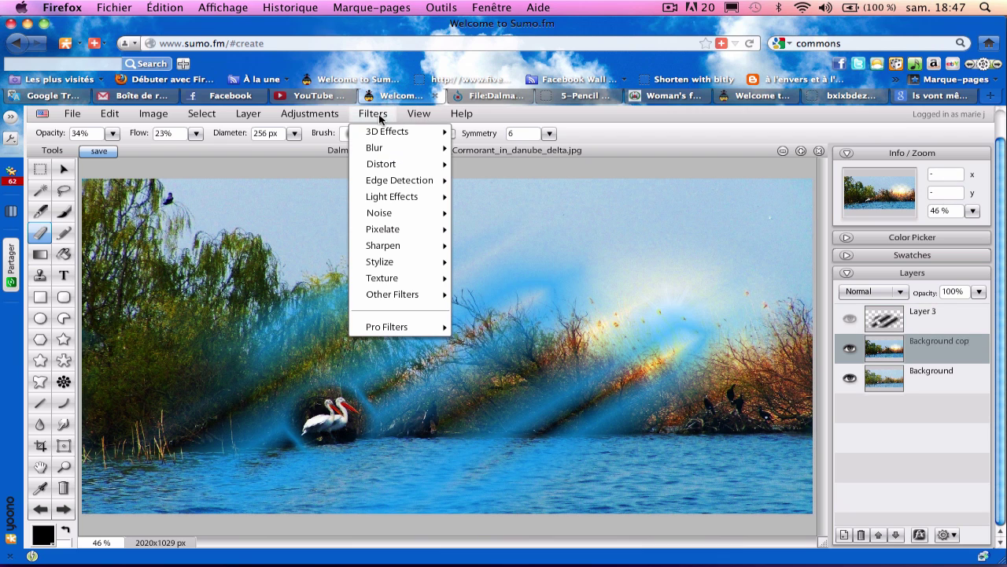
{"action": "mouse_move", "coordinate": [387, 154]}
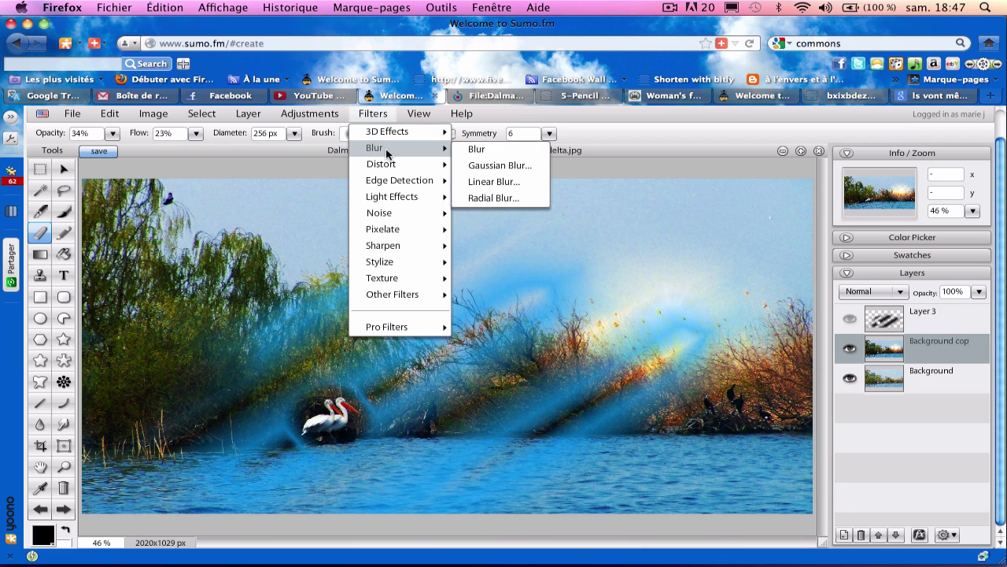
{"action": "left_click", "coordinate": [486, 184]}
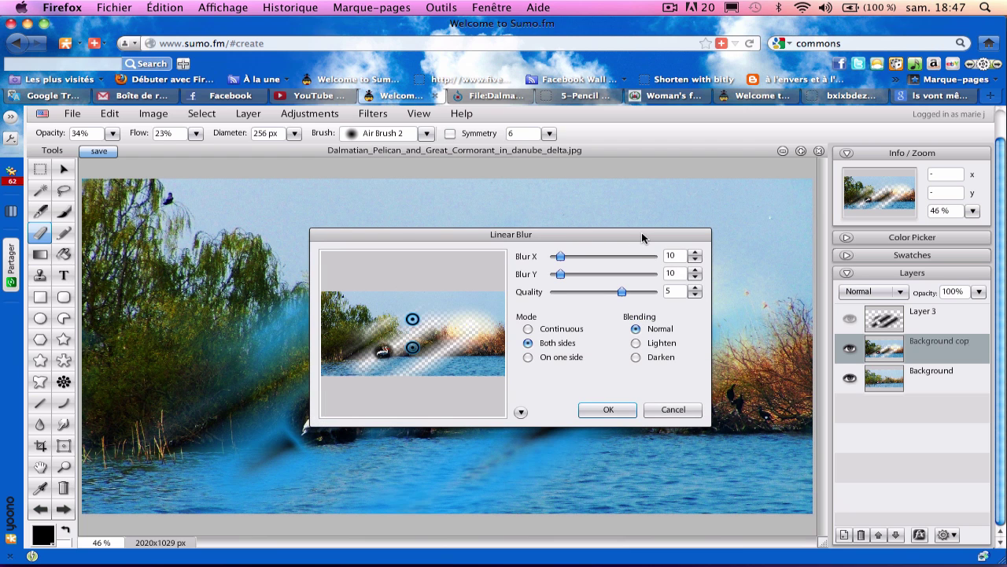
{"action": "left_click_drag", "start_coordinate": [640, 233], "coordinate": [366, 78]}
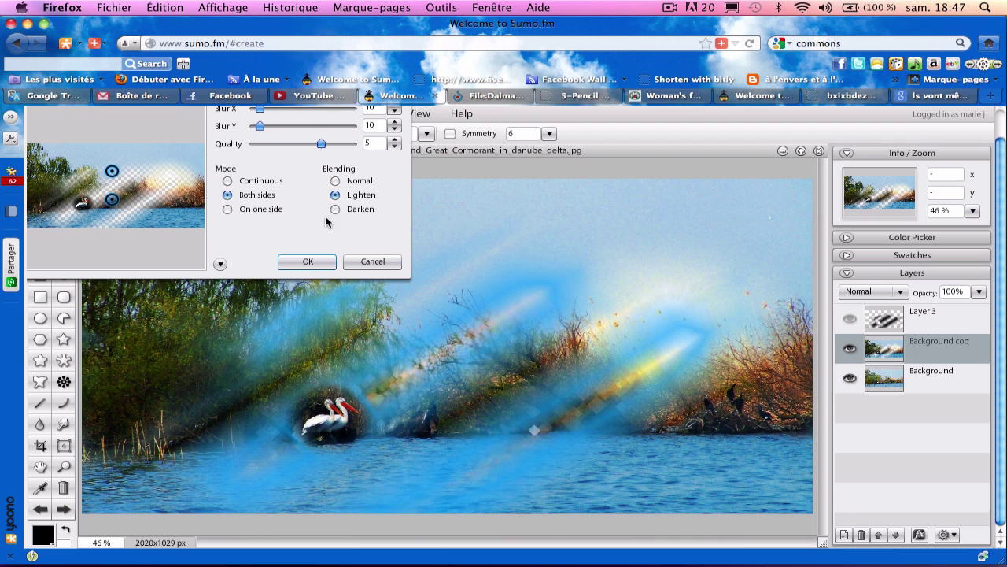
{"action": "mouse_move", "coordinate": [322, 147]}
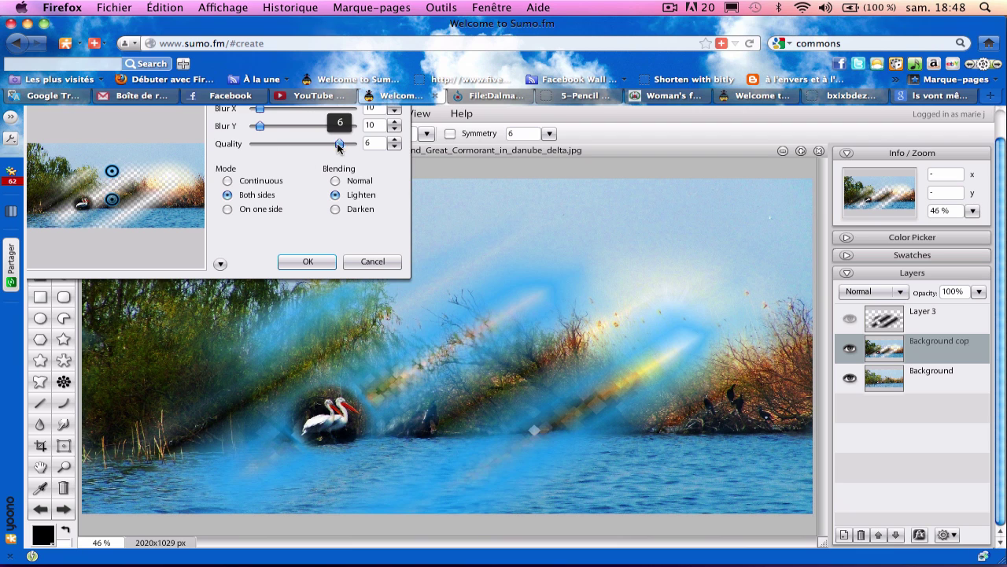
{"action": "left_click_drag", "start_coordinate": [335, 150], "coordinate": [271, 152]}
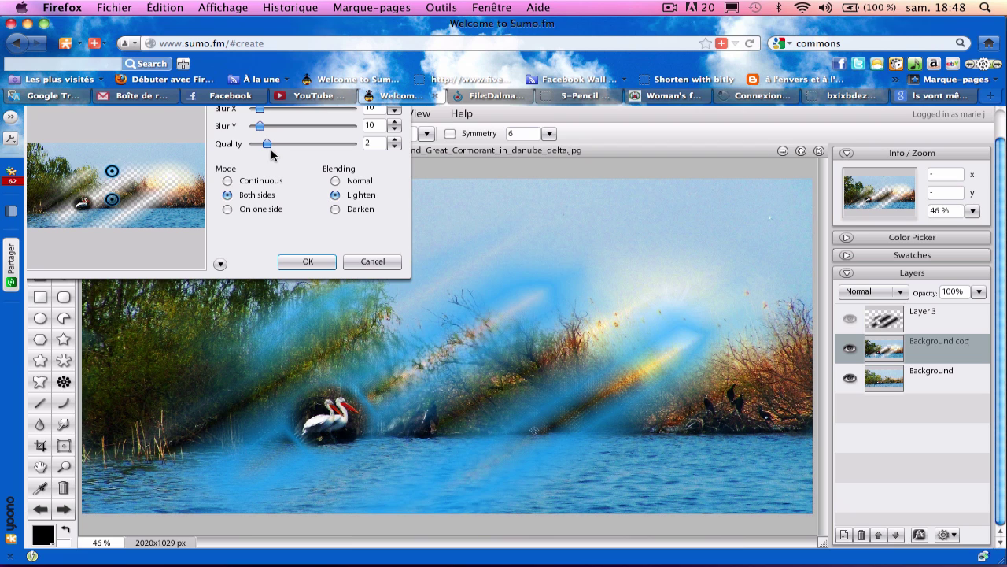
{"action": "left_click_drag", "start_coordinate": [269, 146], "coordinate": [346, 148]}
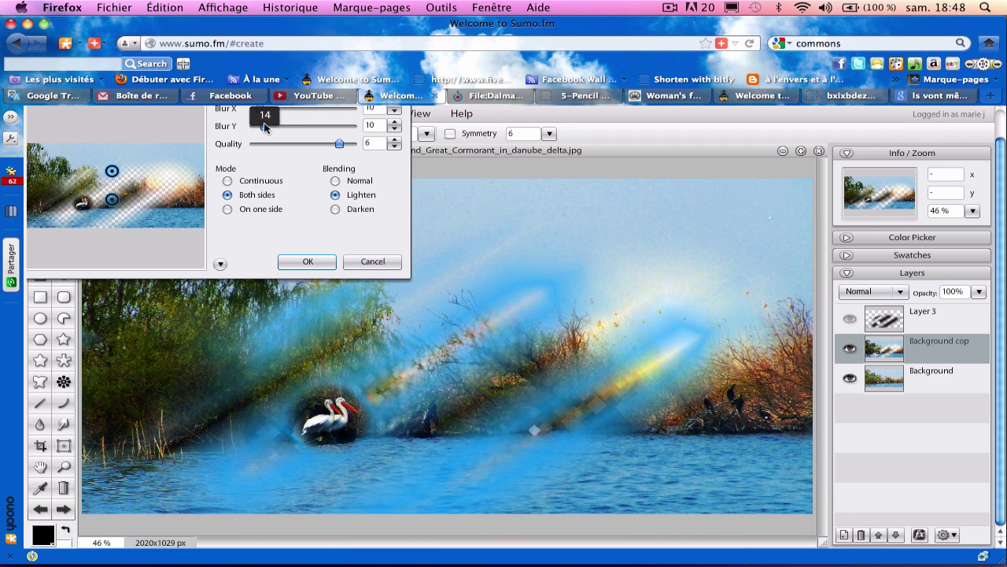
{"action": "left_click_drag", "start_coordinate": [265, 127], "coordinate": [262, 127]}
{"action": "left_click", "coordinate": [308, 261]}
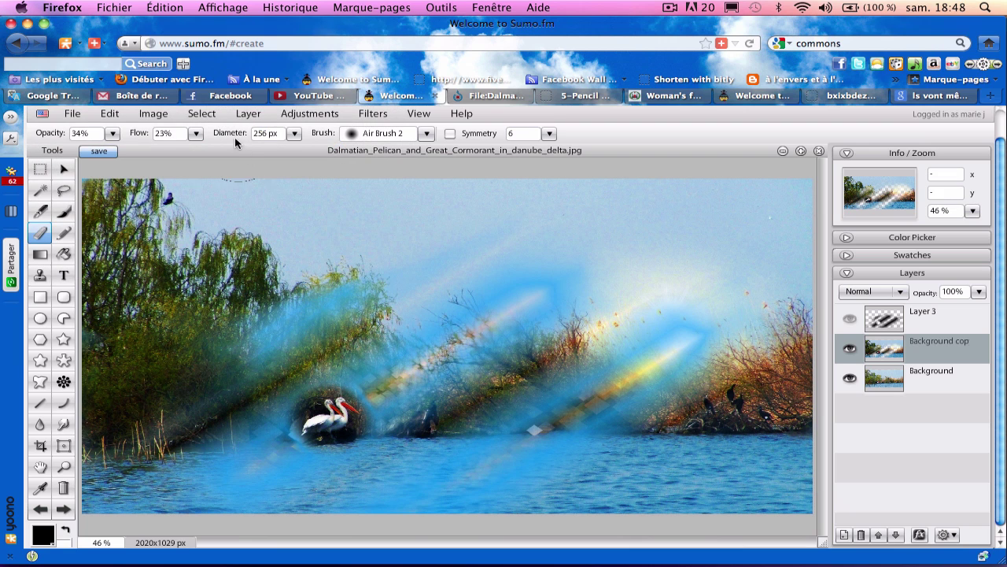
{"action": "left_click", "coordinate": [201, 113]}
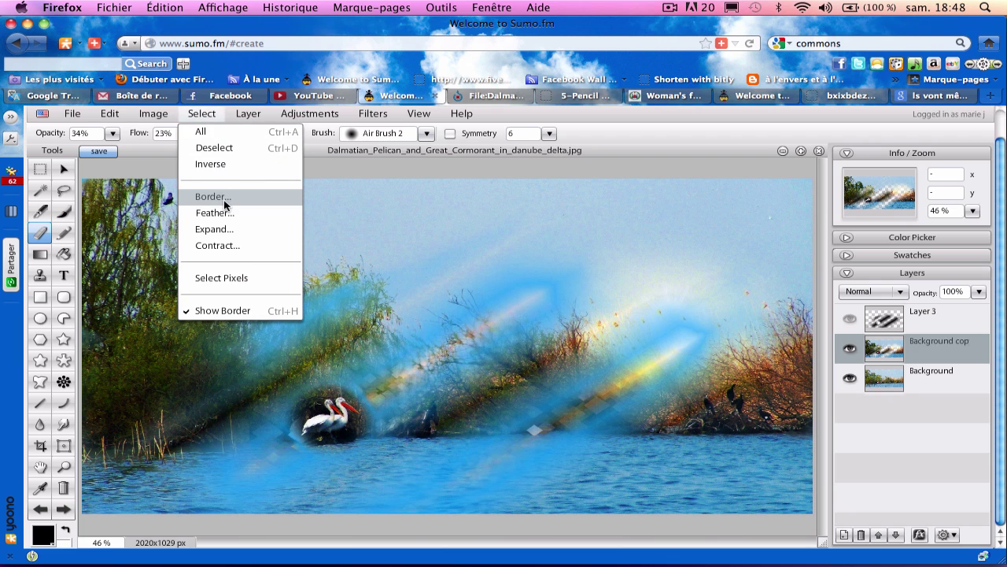
{"action": "left_click", "coordinate": [225, 148]}
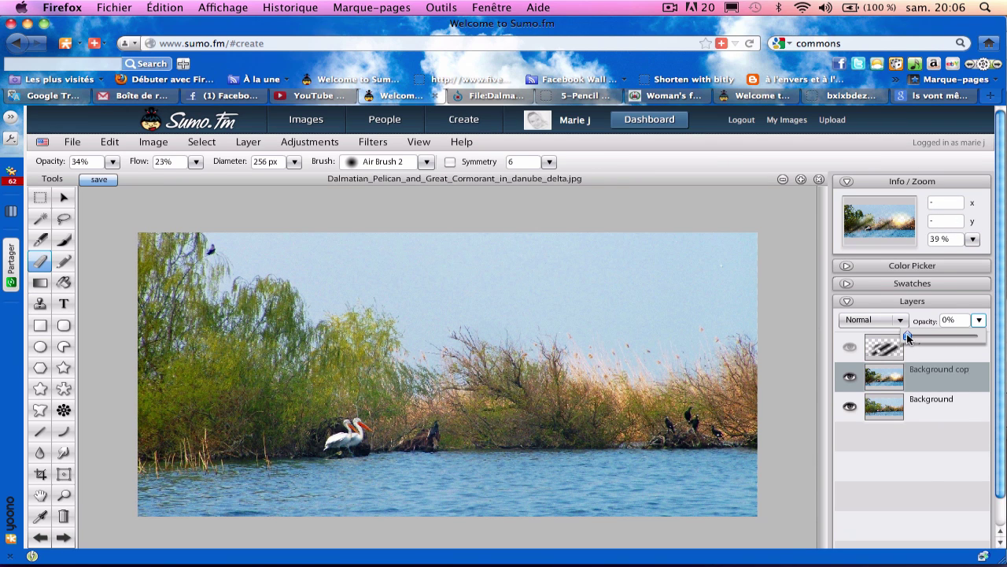
- Compare the light effect with the original photo by varying the Background copy's opacity between 100% and 3%
{"action": "left_click_drag", "start_coordinate": [909, 337], "coordinate": [997, 335]}
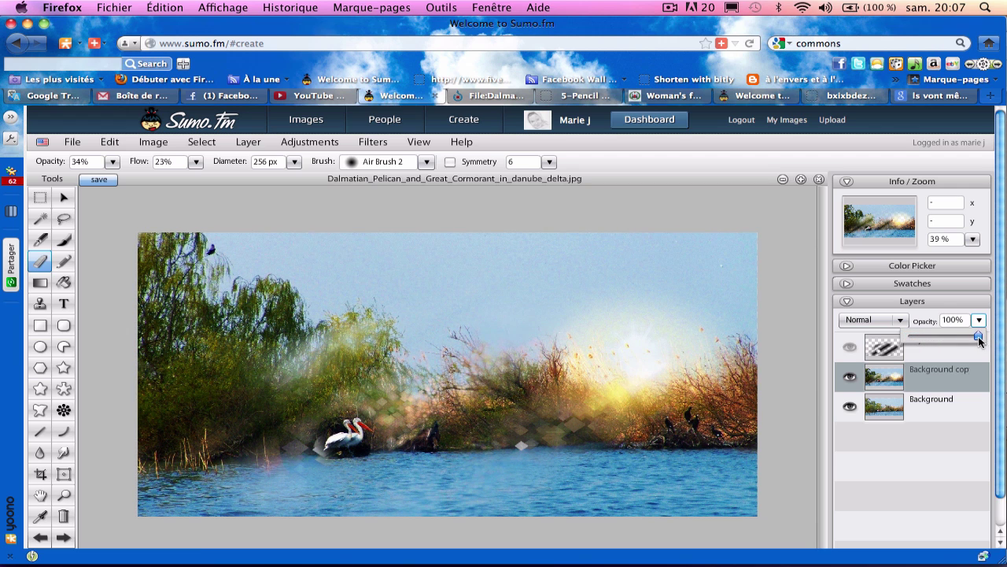
{"action": "mouse_move", "coordinate": [978, 339]}
{"action": "left_mouse_down"}
{"action": "mouse_move", "coordinate": [911, 343]}
{"action": "mouse_move", "coordinate": [999, 325]}
{"action": "left_mouse_up"}
{"action": "left_click_drag", "start_coordinate": [979, 338], "coordinate": [910, 346]}
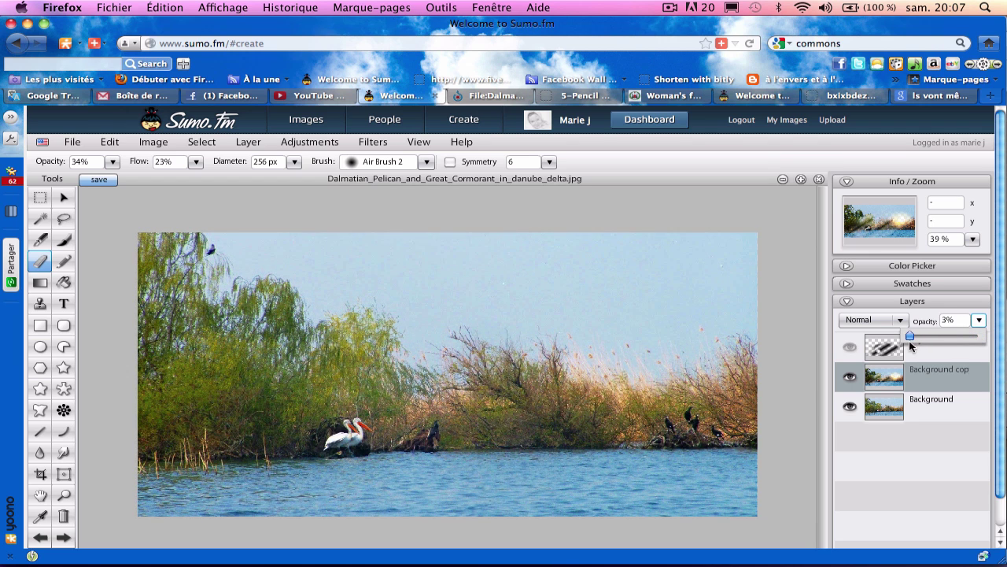